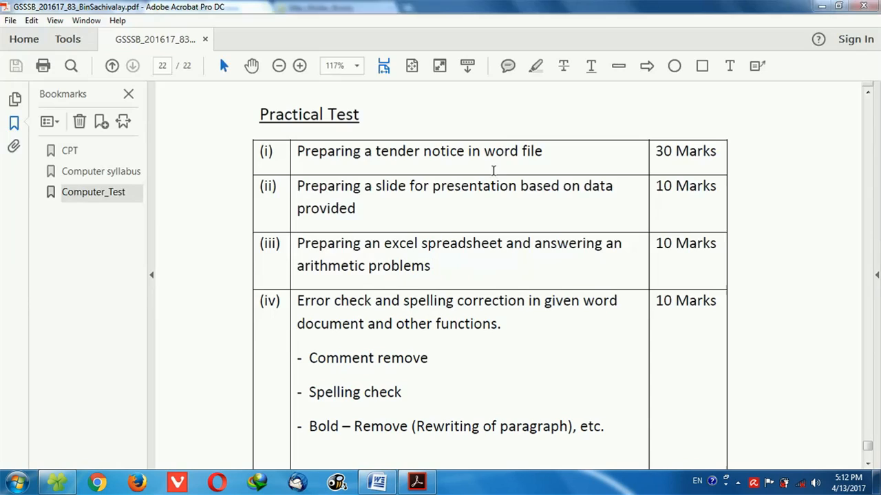
# Review the Practical Test table's tasks, including the tender notice in Word and the error and spelling correction items.
pyautogui.doubleClick(506, 151)
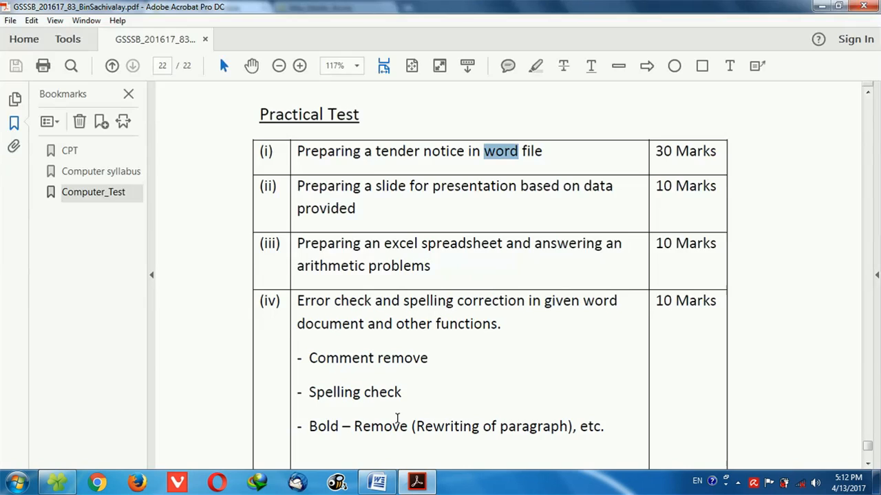
pyautogui.scroll(-1, 397, 418)
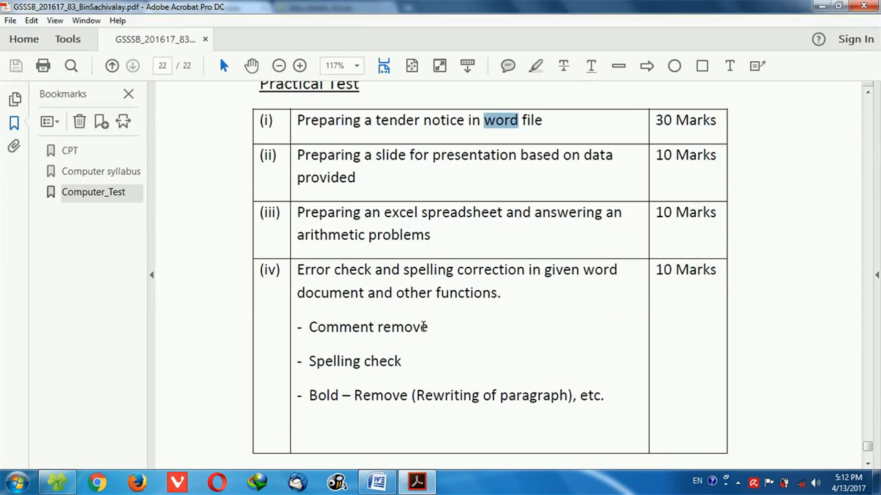
pyautogui.moveTo(431, 304); pyautogui.dragTo(440, 337)
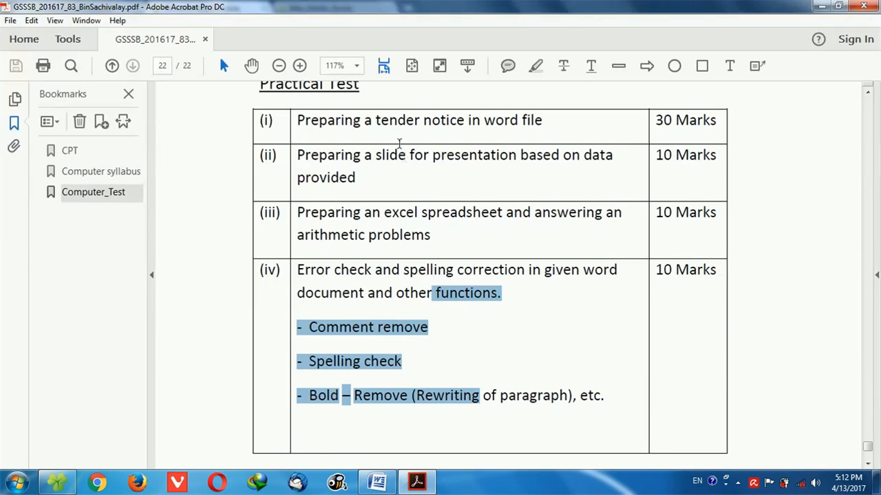
pyautogui.doubleClick(396, 123)
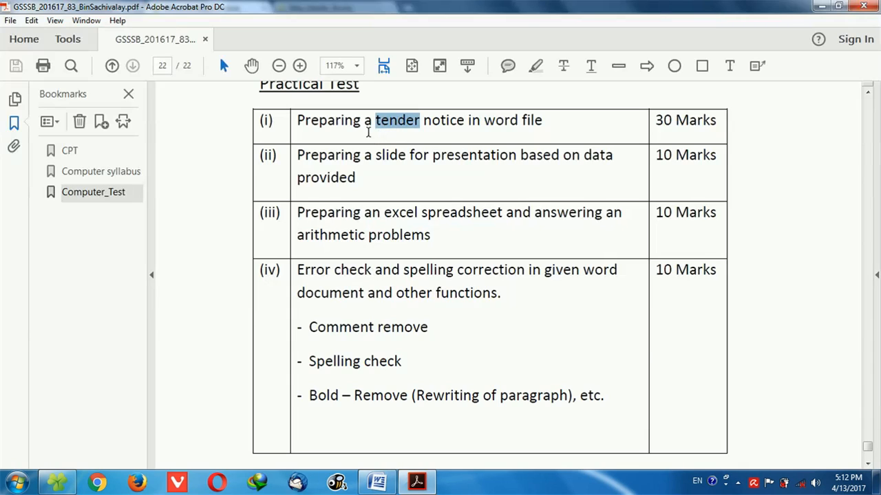
pyautogui.click(426, 332)
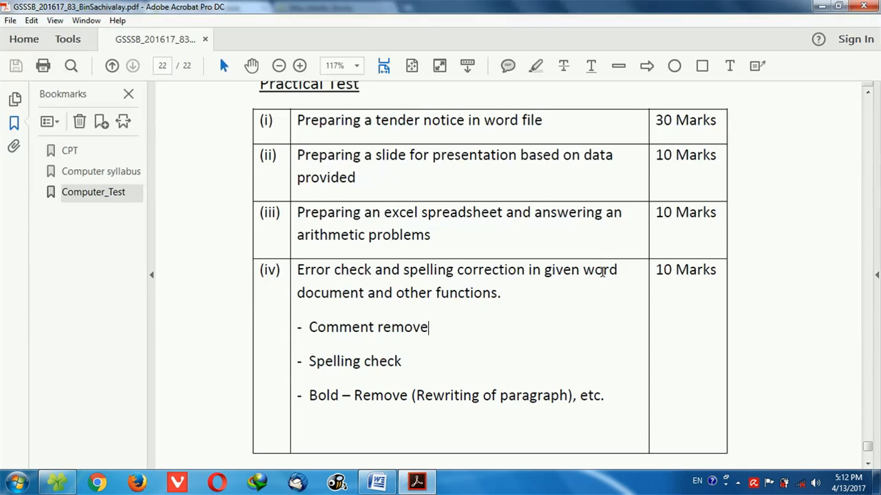
pyautogui.doubleClick(601, 271)
# Switch to Word and look through the paragraphs of Word_Formating.docx from beginning to end.
pyautogui.click(377, 481)
pyautogui.scroll(-8, 314, 222)
pyautogui.scroll(6, 313, 225)
pyautogui.scroll(5, 313, 225)
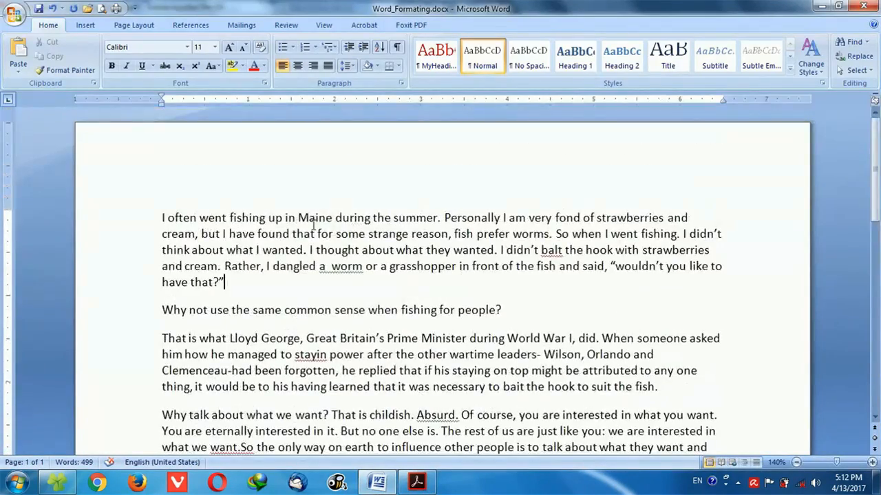
pyautogui.scroll(-9, 313, 225)
pyautogui.scroll(-3, 313, 225)
pyautogui.scroll(12, 313, 225)
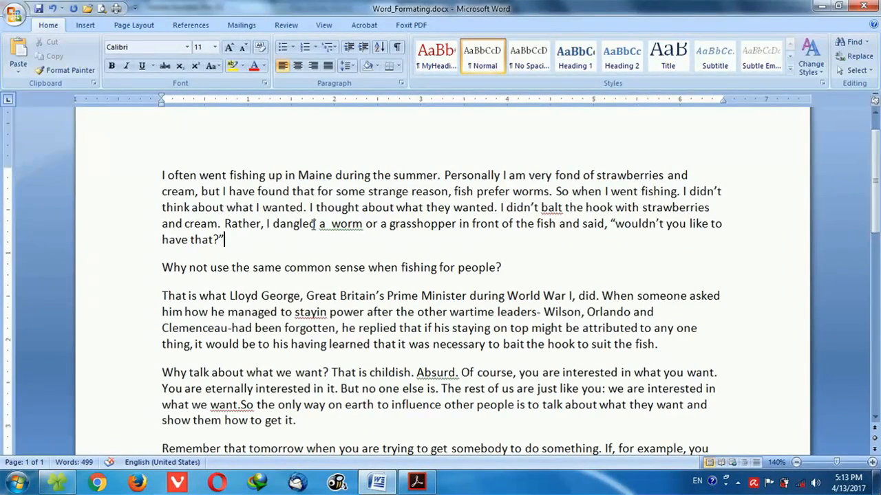
pyautogui.scroll(1, 313, 225)
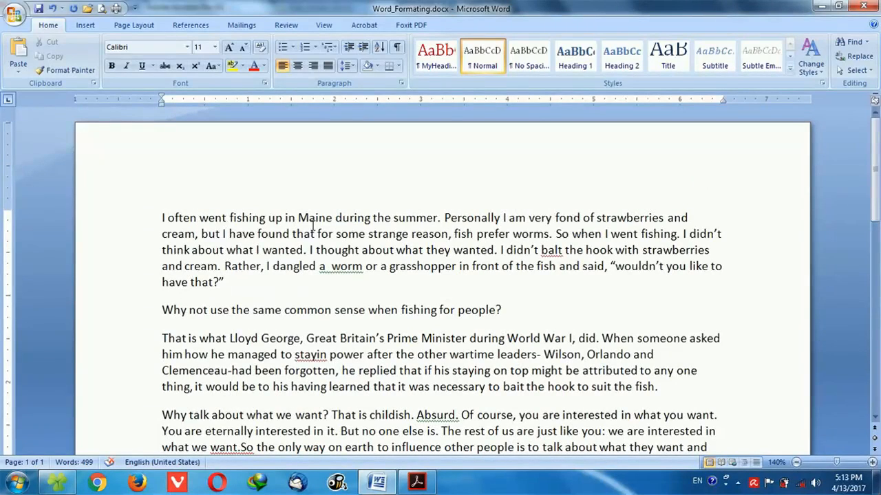
pyautogui.scroll(-4, 313, 225)
pyautogui.scroll(-5, 313, 225)
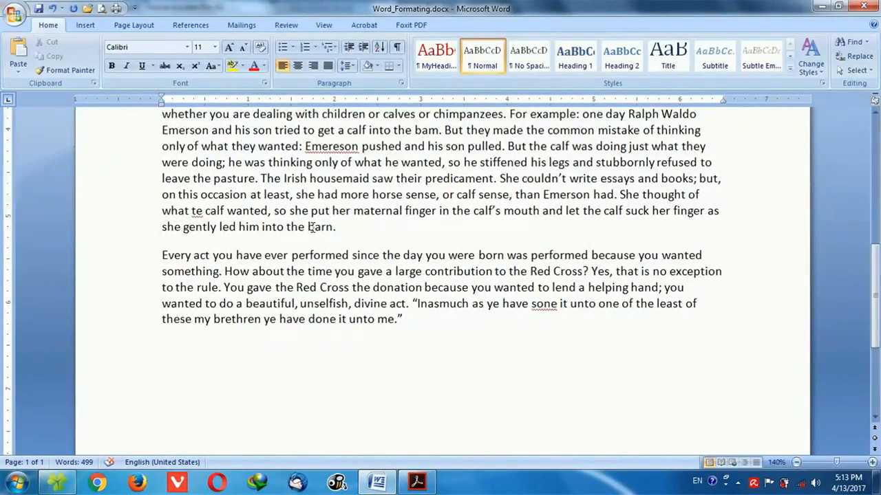
pyautogui.scroll(8, 312, 227)
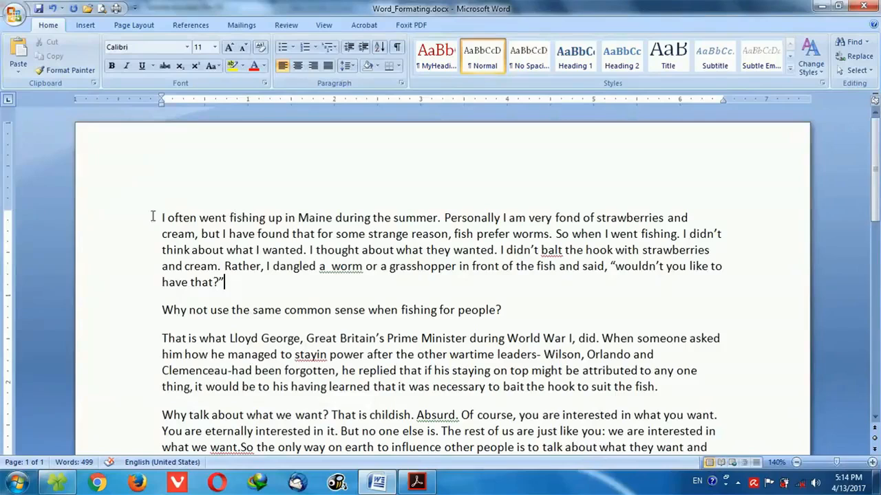
pyautogui.click(133, 222)
pyautogui.moveTo(133, 222); pyautogui.dragTo(130, 238)
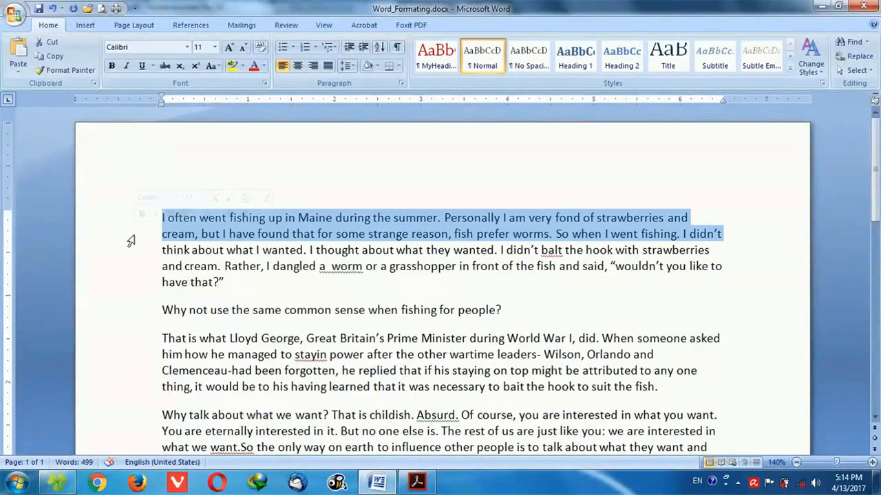
pyautogui.click(168, 231)
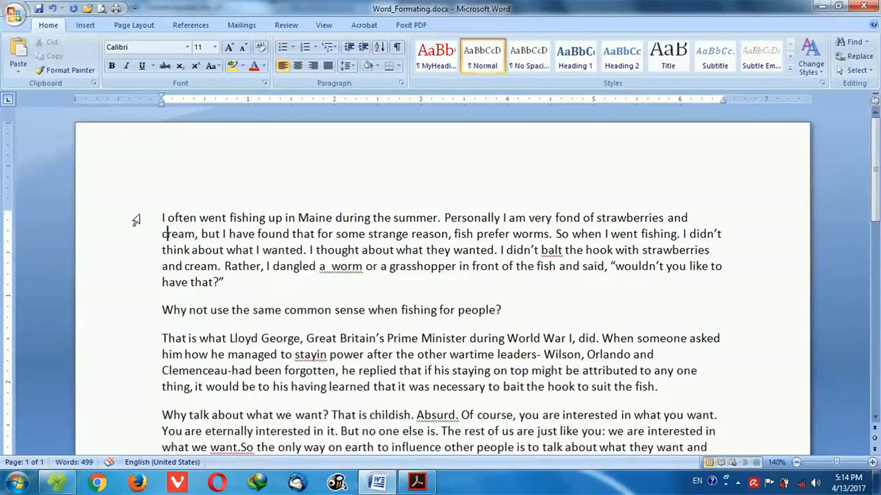
pyautogui.moveTo(158, 217); pyautogui.dragTo(441, 215)
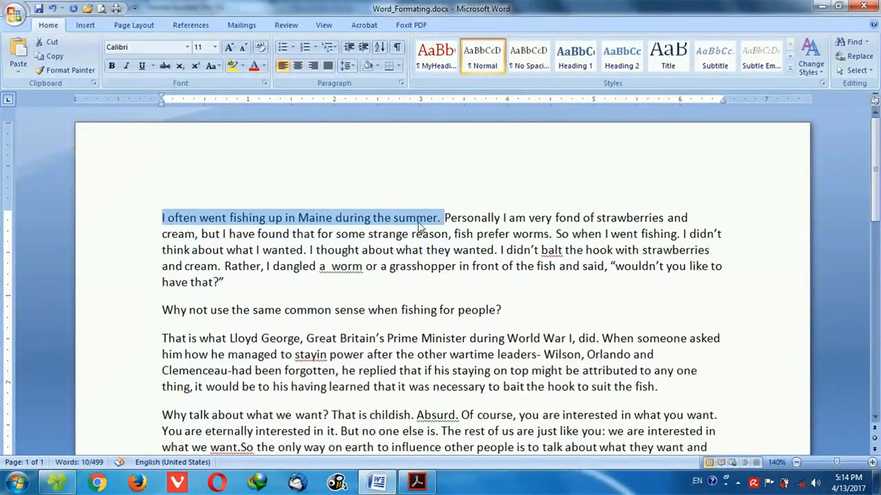
pyautogui.click(164, 226)
pyautogui.click(138, 222)
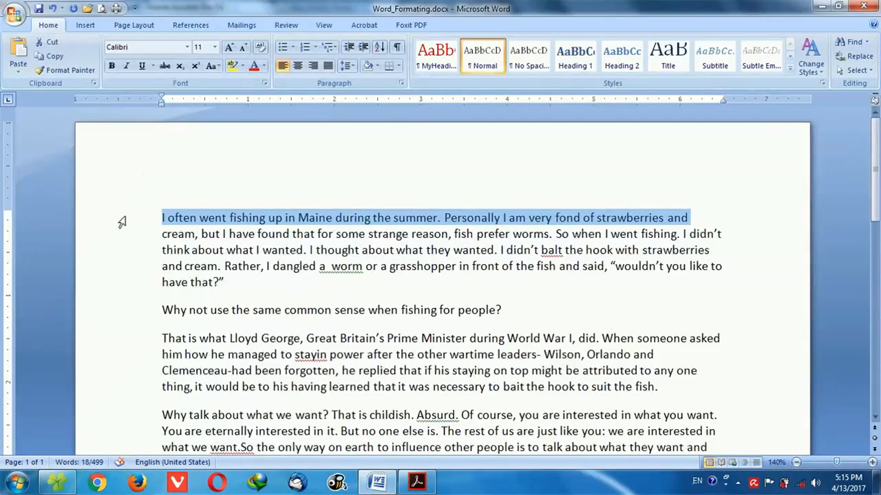
pyautogui.click(174, 219)
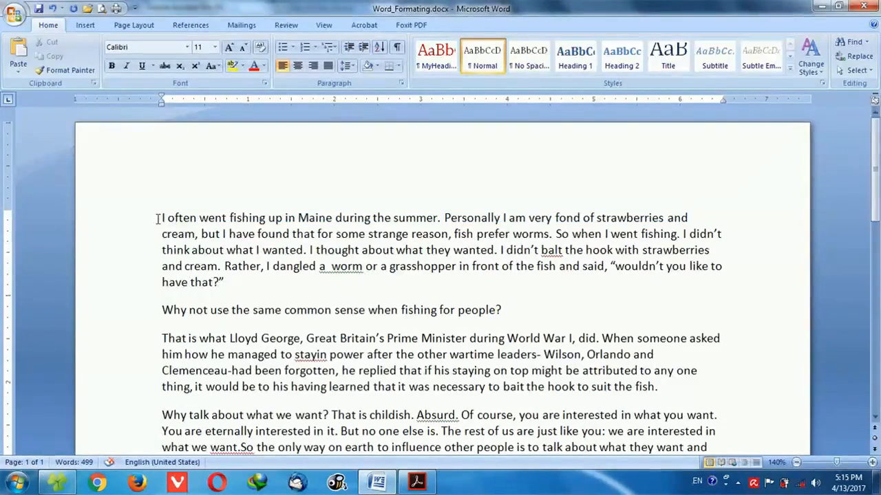
pyautogui.moveTo(161, 219); pyautogui.dragTo(441, 217)
pyautogui.moveTo(445, 217); pyautogui.dragTo(541, 231)
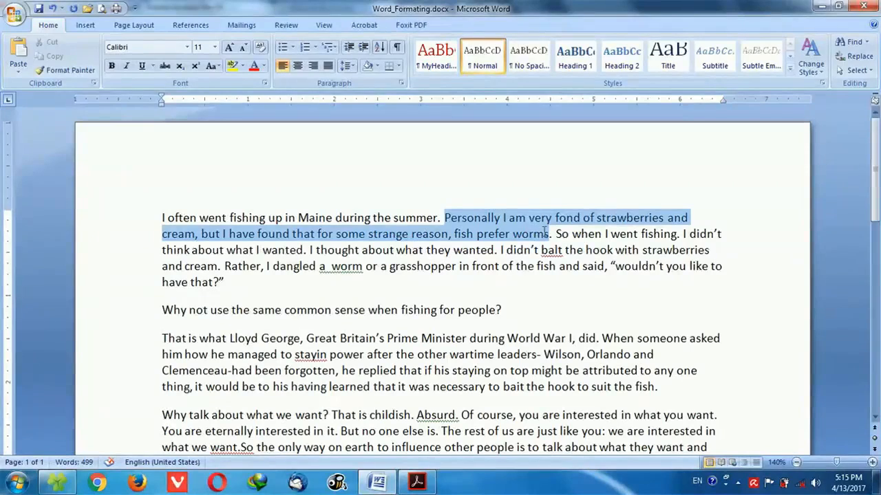
pyautogui.click(520, 234)
# Try bold and italic on the first two sentences of the opening paragraph, removing each format again.
pyautogui.moveTo(158, 217); pyautogui.dragTo(554, 237)
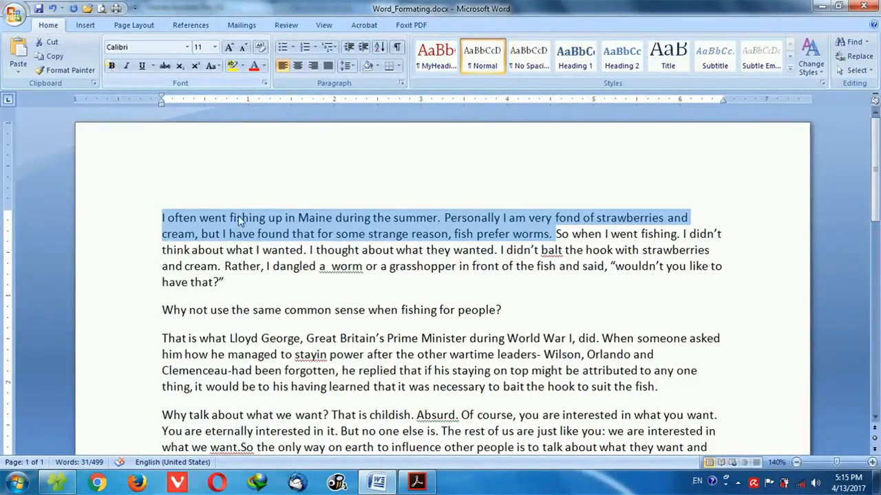
pyautogui.click(112, 69)
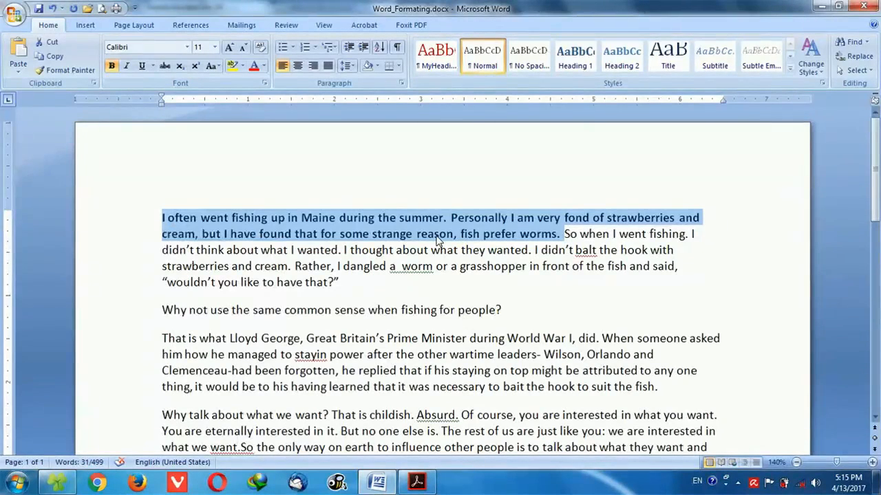
pyautogui.click(112, 68)
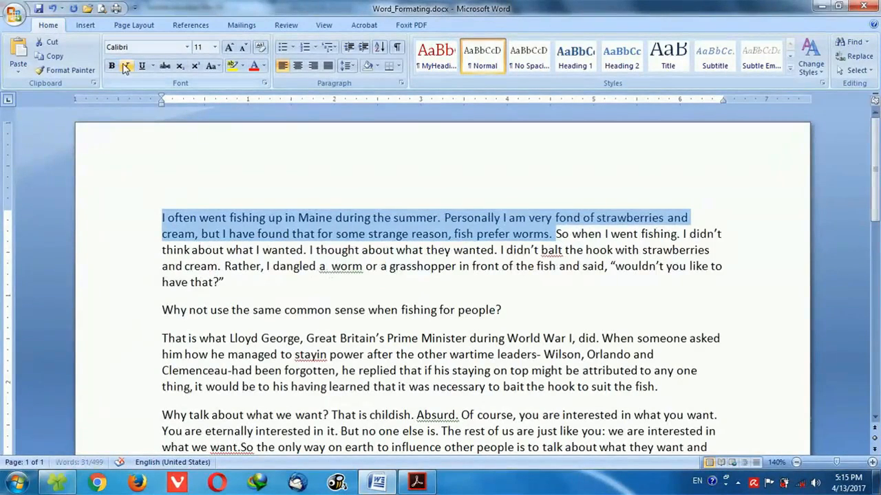
pyautogui.click(128, 67)
pyautogui.click(127, 67)
# Try underlining the opening paragraph's first two sentences, browse underline styles and colors, and clear the formatting.
pyautogui.click(142, 67)
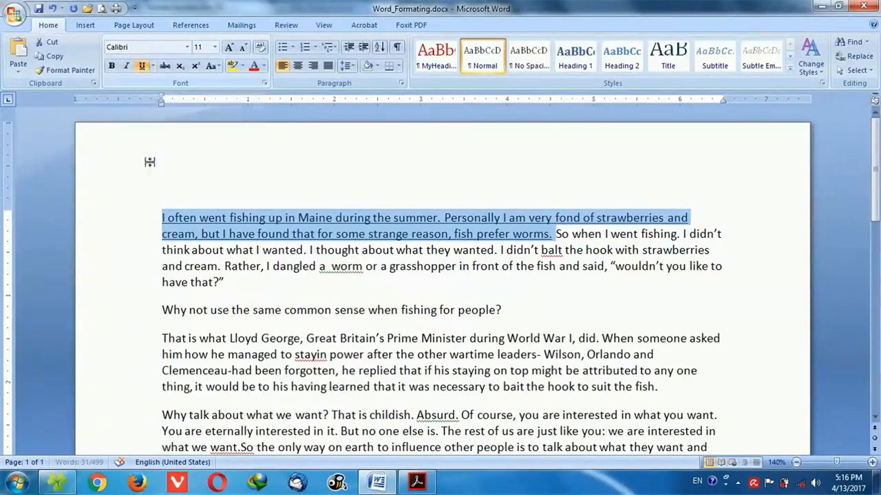
pyautogui.click(153, 67)
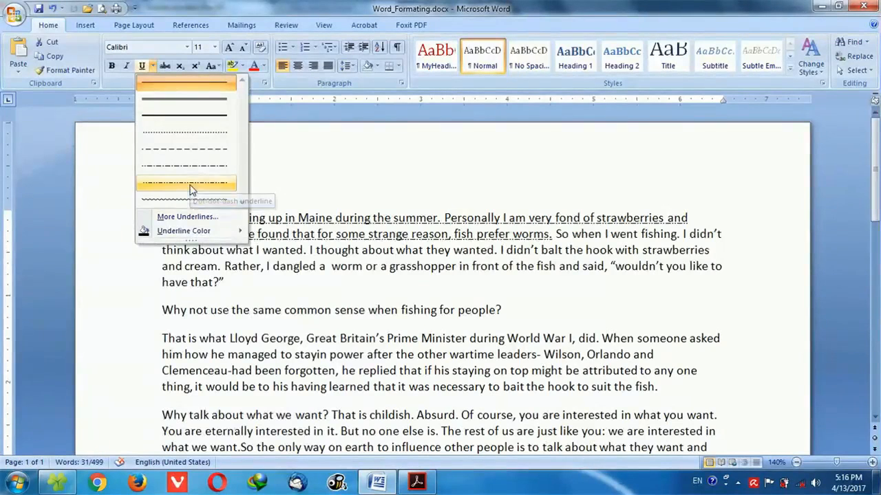
pyautogui.moveTo(220, 236)
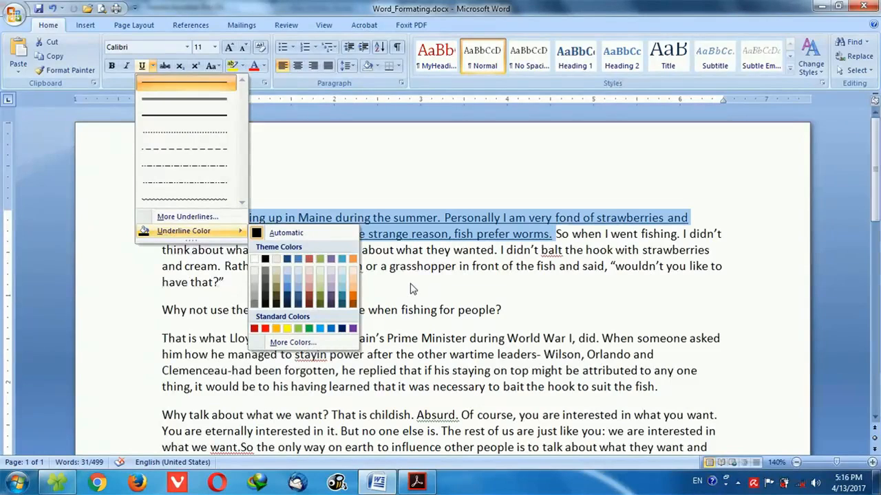
pyautogui.click(296, 289)
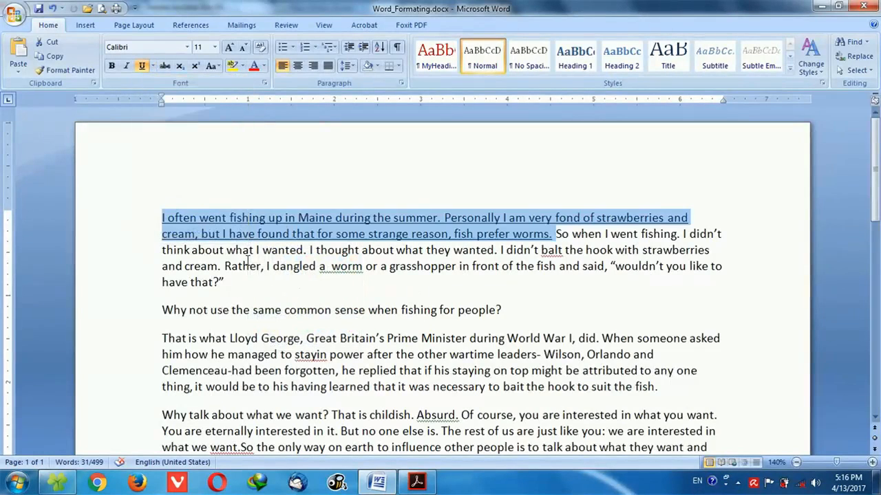
pyautogui.click(261, 48)
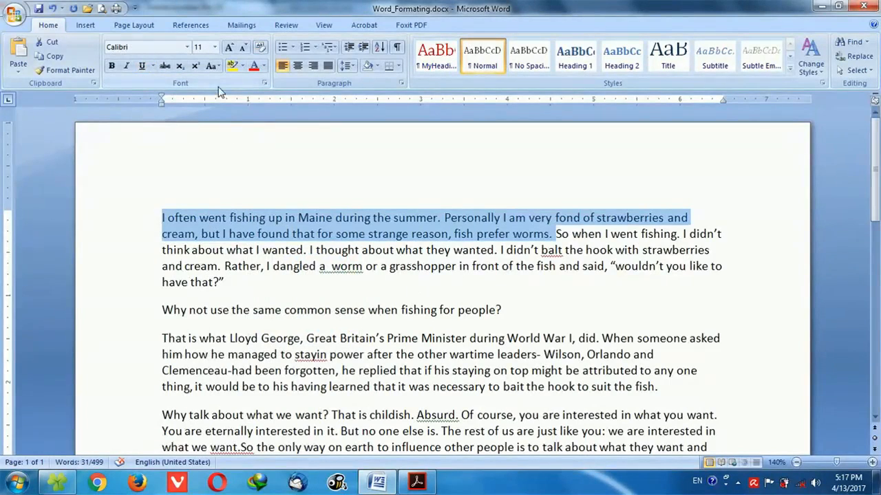
# Change the line "Why not use the same common sense when fishing for people?" to UPPERCASE.
pyautogui.click(391, 250)
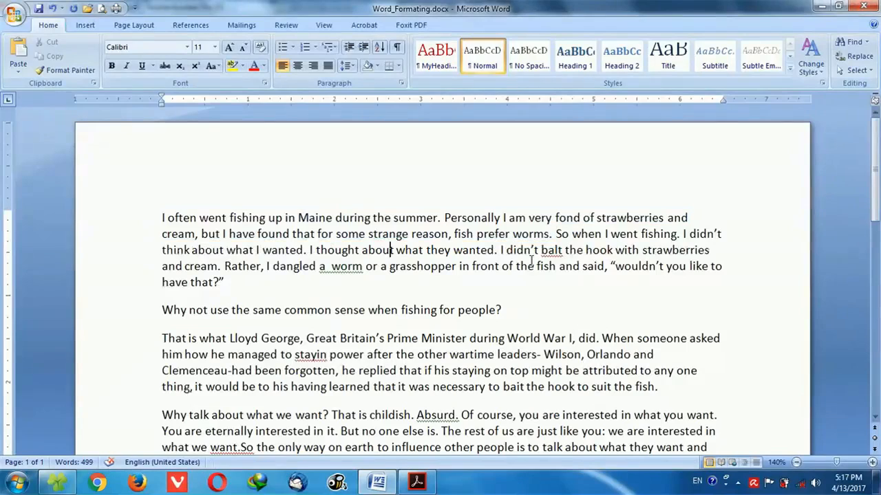
pyautogui.click(135, 317)
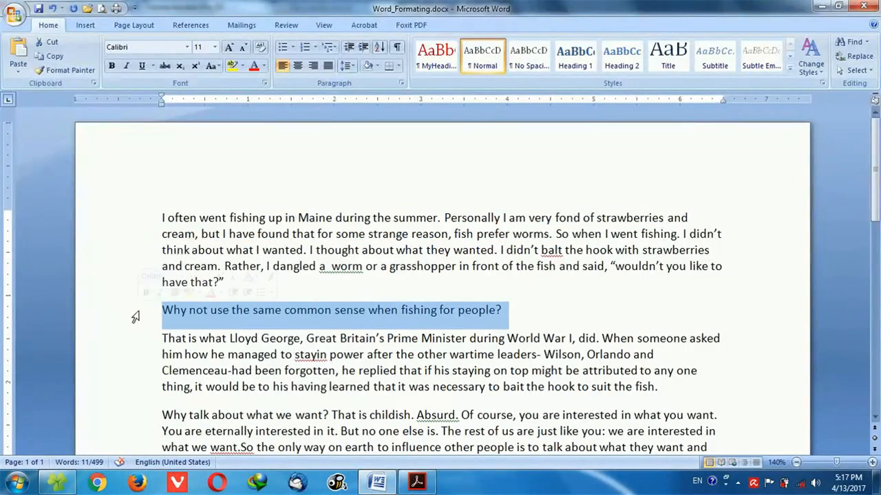
pyautogui.click(211, 68)
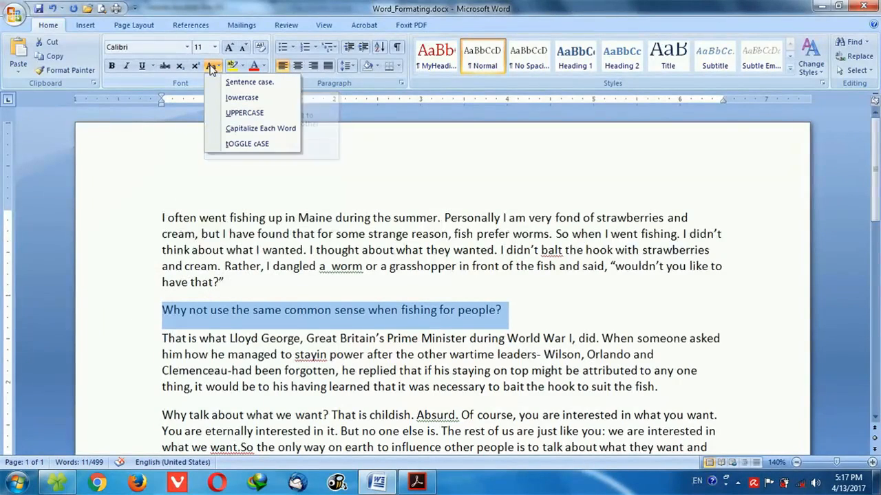
pyautogui.click(234, 113)
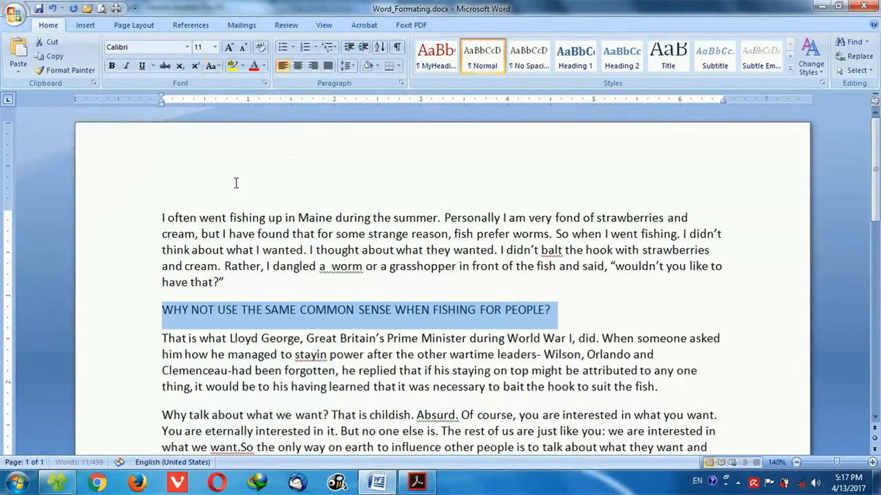
# Change the selected question line about fishing for people to Sentence case.
pyautogui.click(211, 66)
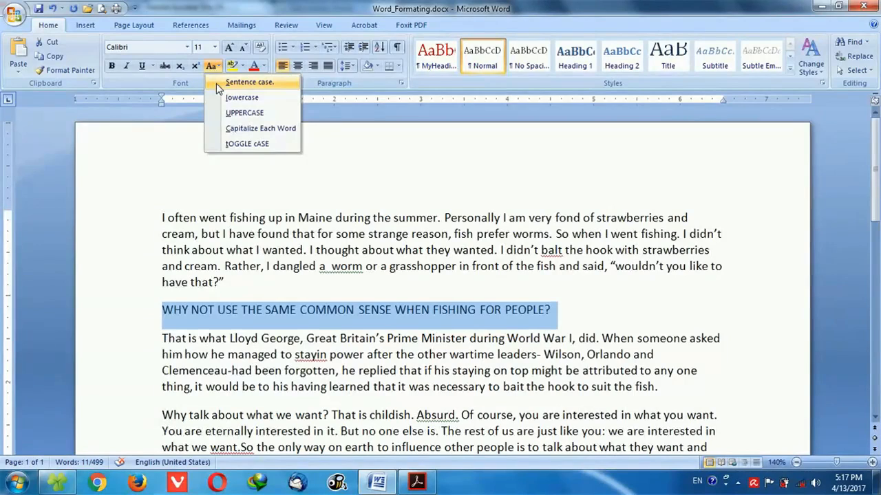
pyautogui.click(169, 319)
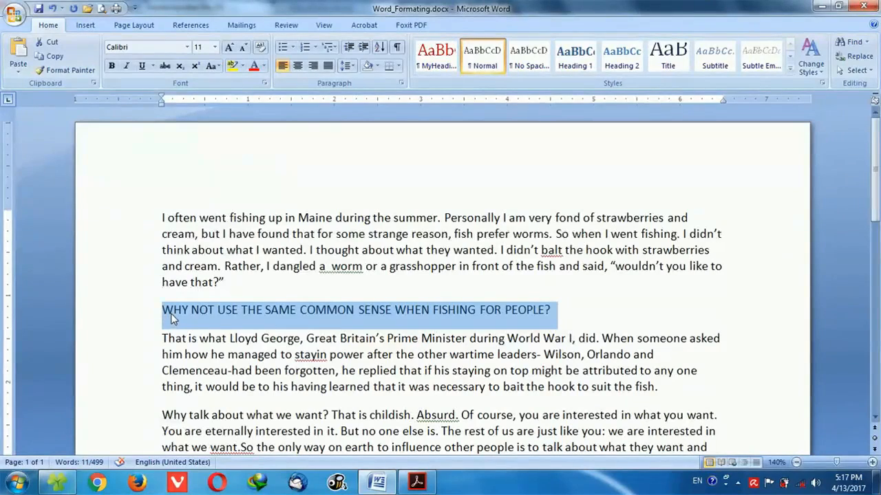
pyautogui.click(212, 66)
pyautogui.click(218, 83)
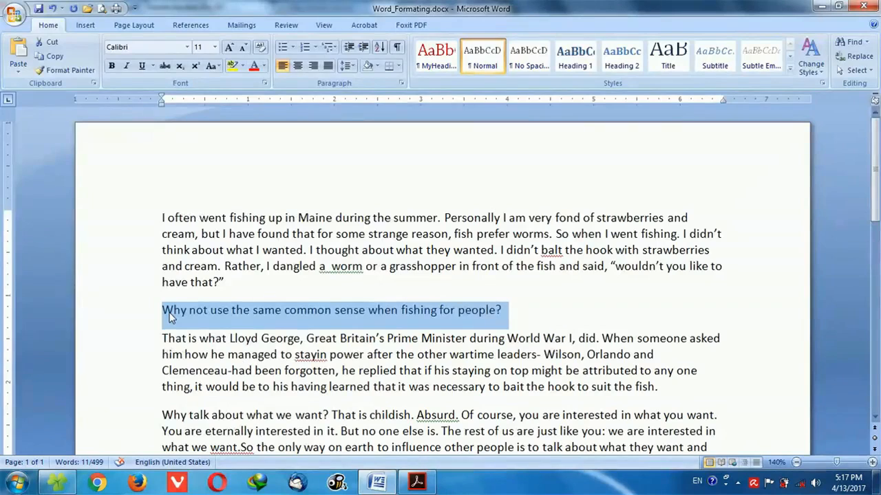
# Convert the question line about fishing for people to lowercase and apply Capitalize Each Word to it.
pyautogui.click(213, 65)
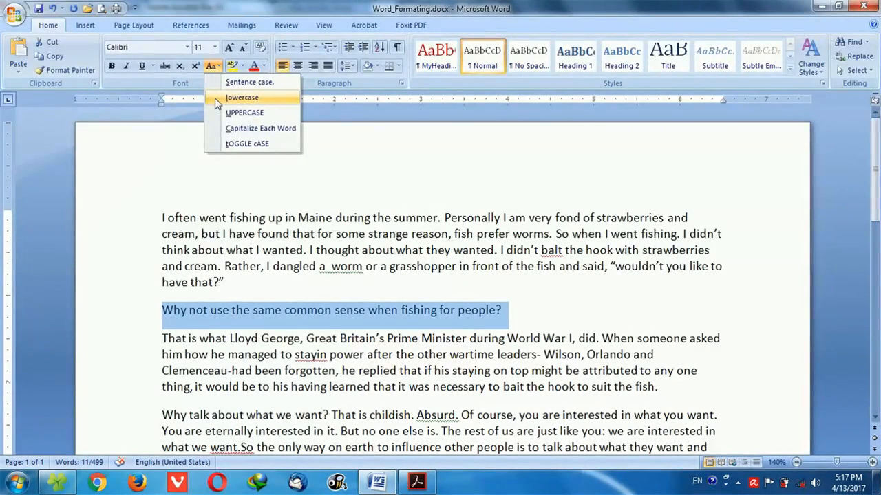
pyautogui.click(241, 97)
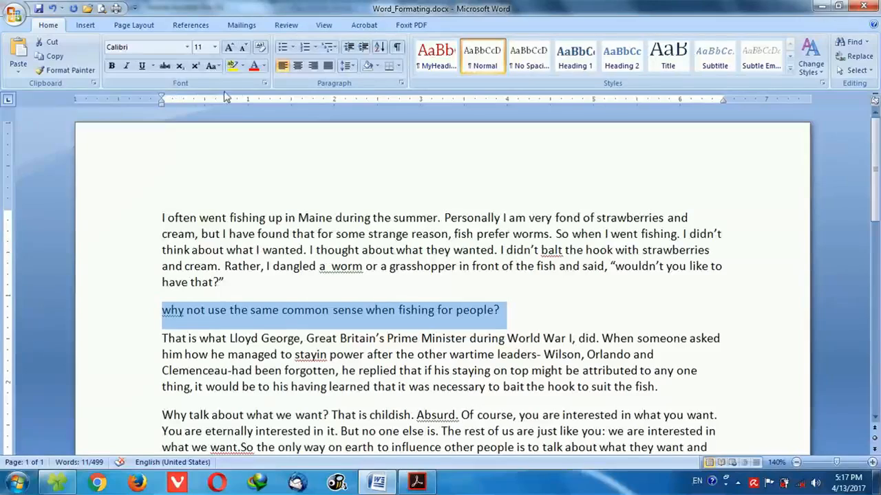
pyautogui.click(212, 66)
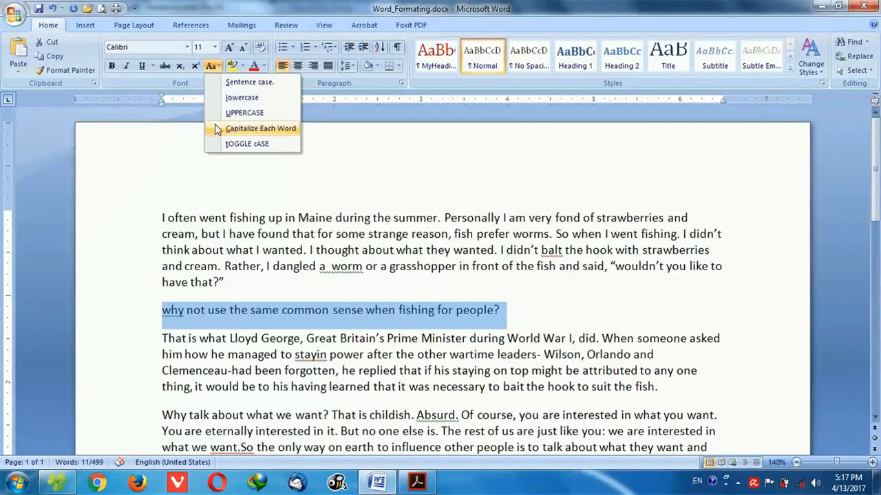
pyautogui.click(217, 130)
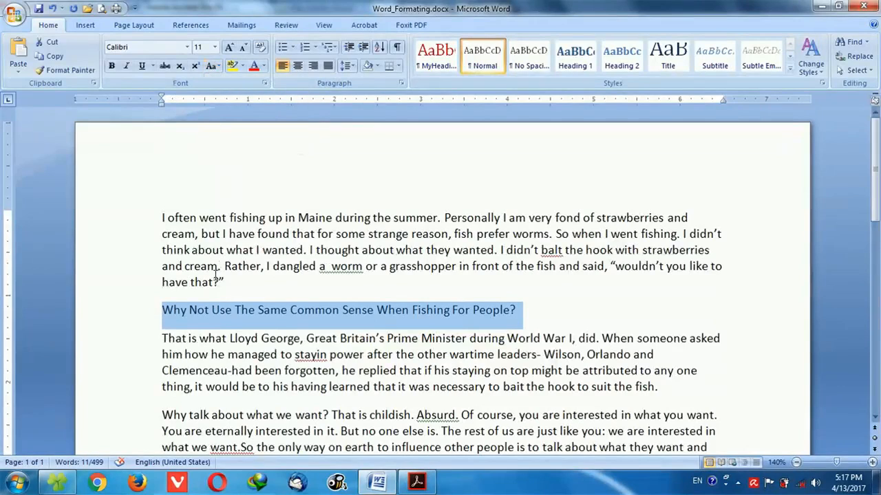
# Undo the last case change on the question line about fishing for people and reapply Capitalize Each Word.
pyautogui.hotkey('ctrl', 'z')
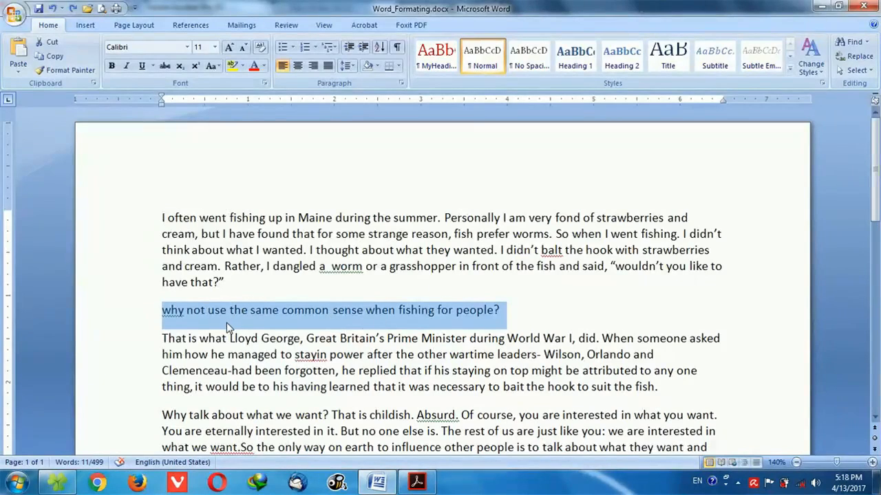
pyautogui.click(212, 65)
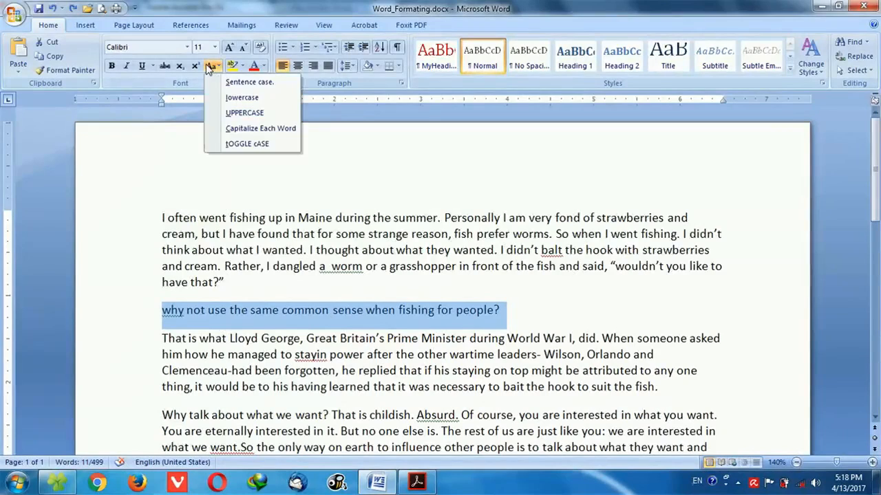
pyautogui.click(234, 130)
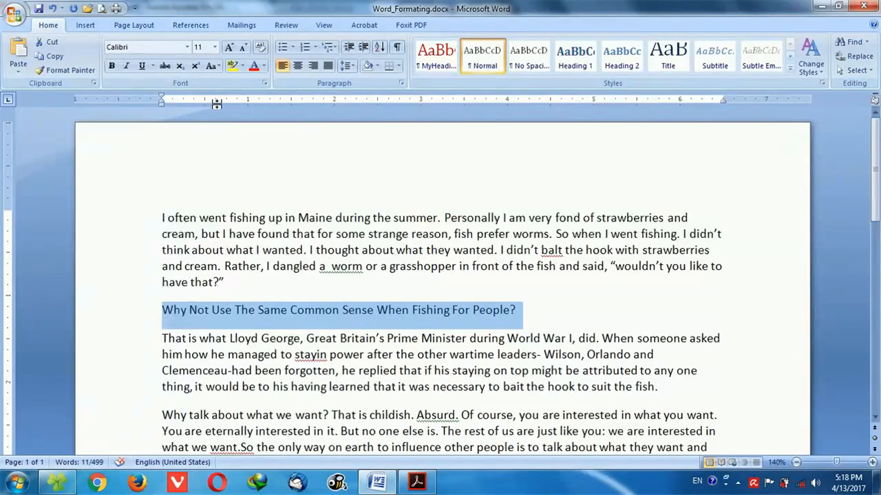
# Apply tOGGLE cASE to the selected question line, and convert the line back to lowercase.
pyautogui.click(211, 66)
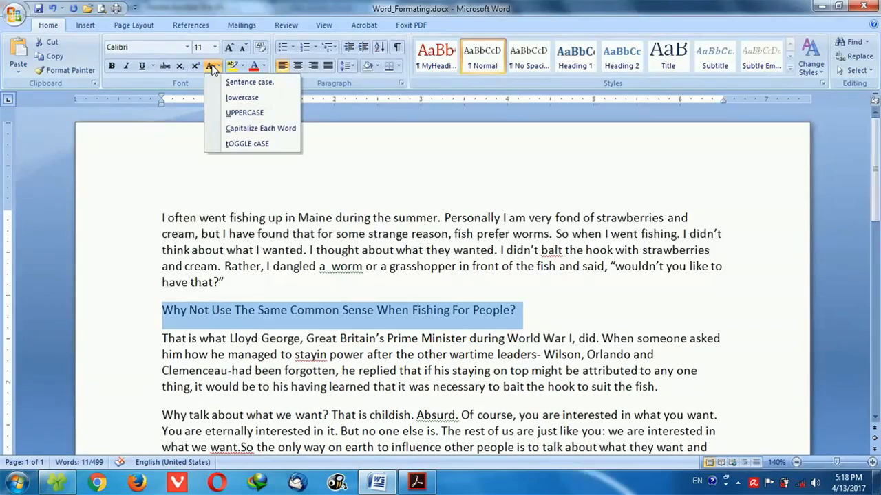
pyautogui.click(232, 145)
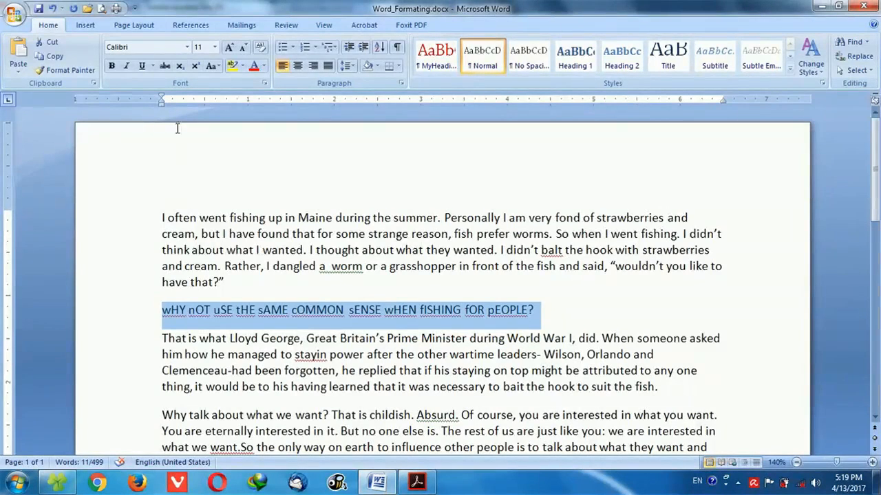
pyautogui.click(213, 67)
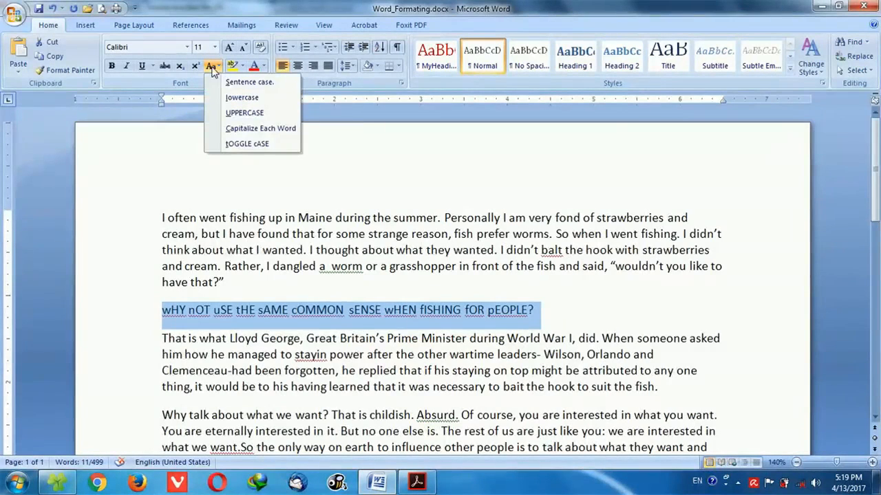
pyautogui.click(216, 95)
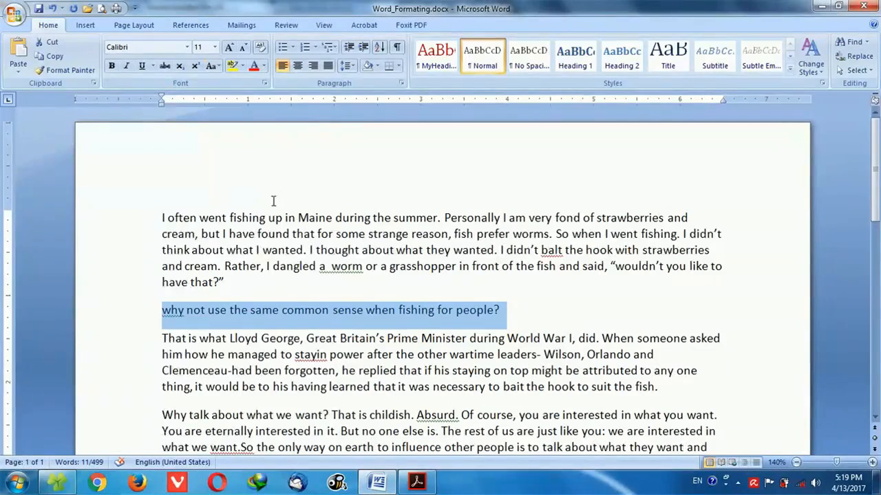
# Toggle the case of the lowercase question line twice, to all capitals and back.
pyautogui.click(212, 67)
pyautogui.click(227, 144)
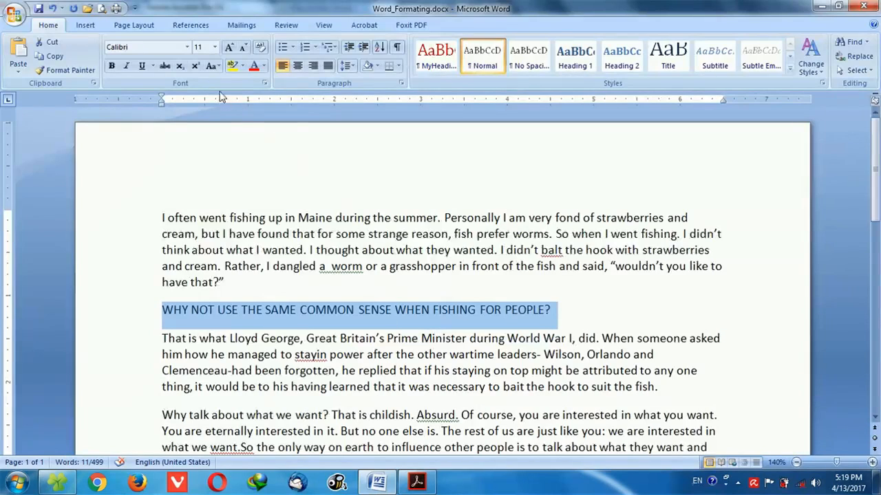
pyautogui.click(211, 65)
pyautogui.click(231, 138)
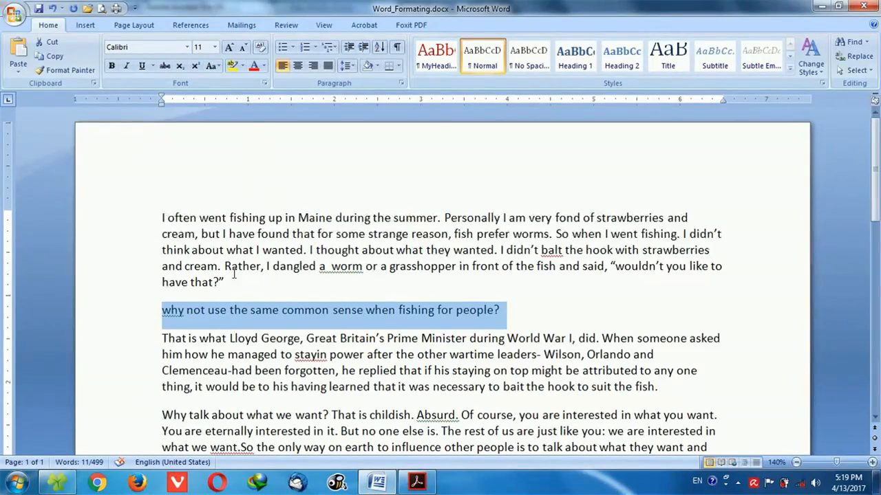
# Examine the available font colors for the question line, including the standard and custom palettes under More Colors, without applying one.
pyautogui.click(159, 316)
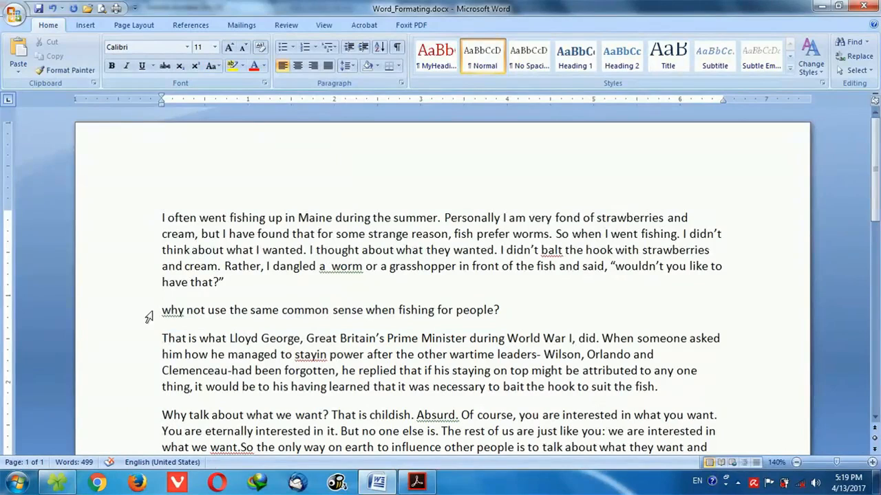
pyautogui.click(131, 311)
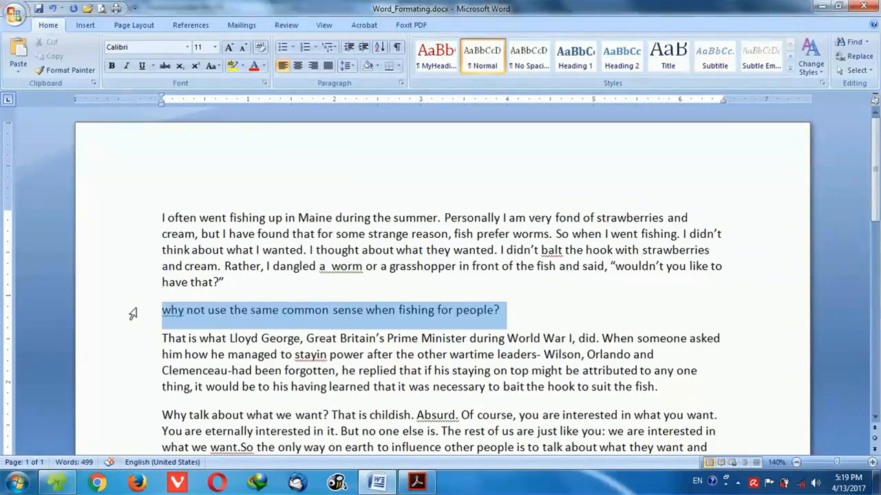
pyautogui.click(264, 66)
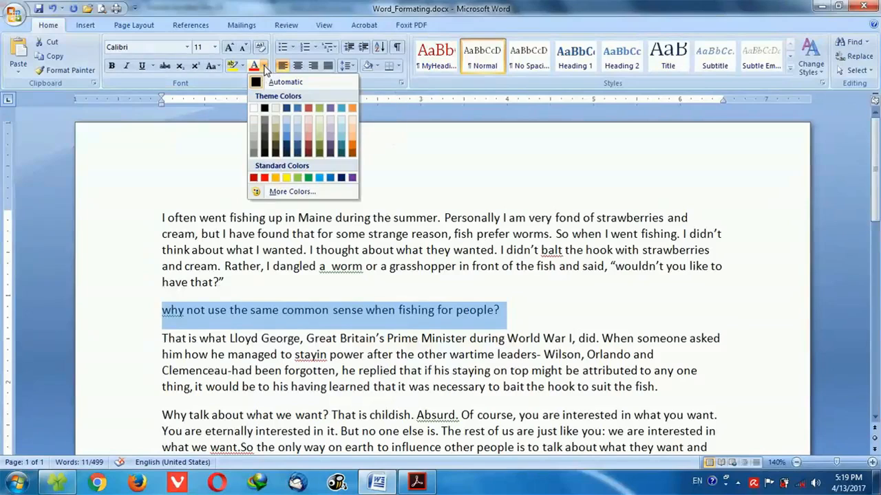
pyautogui.click(296, 191)
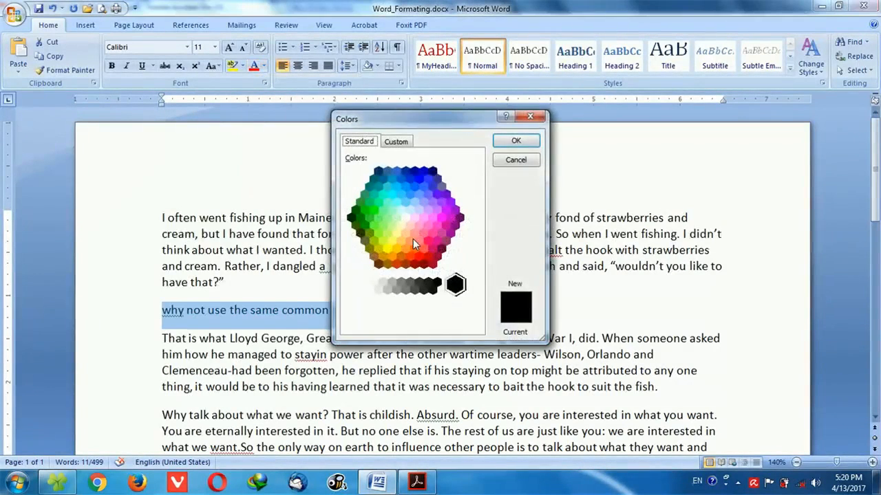
pyautogui.click(398, 143)
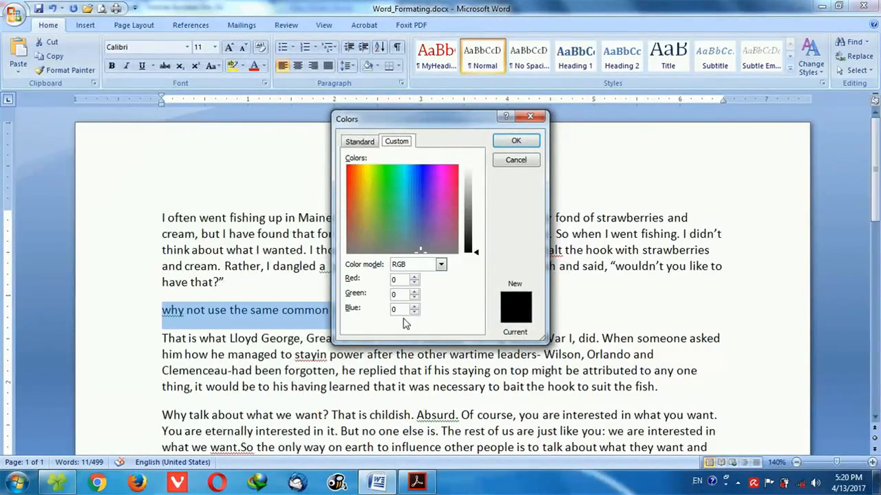
pyautogui.click(360, 141)
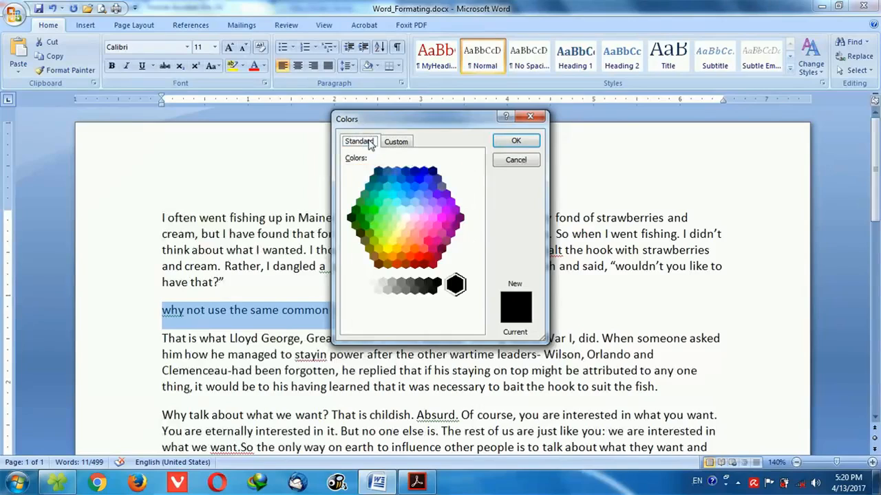
pyautogui.click(526, 164)
# Set the font color of the question line about fishing for people to the standard color Purple.
pyautogui.click(262, 66)
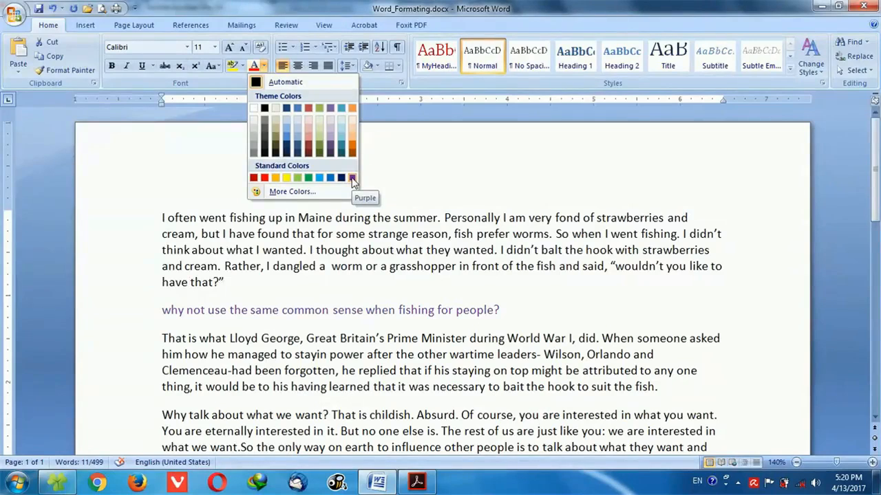
pyautogui.click(353, 178)
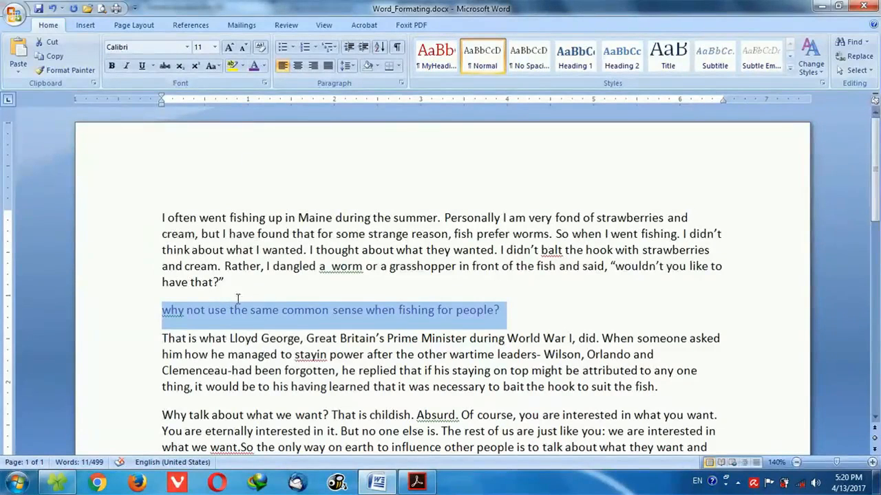
pyautogui.click(163, 311)
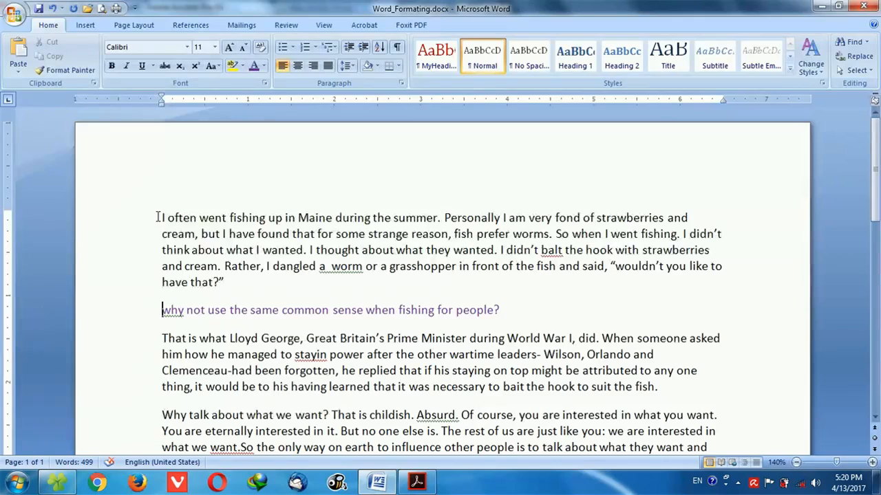
pyautogui.moveTo(163, 218); pyautogui.dragTo(442, 220)
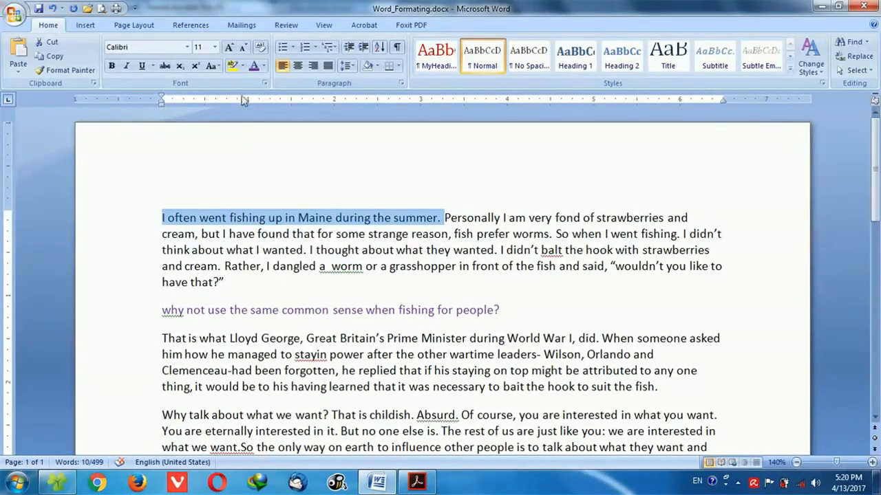
pyautogui.click(243, 66)
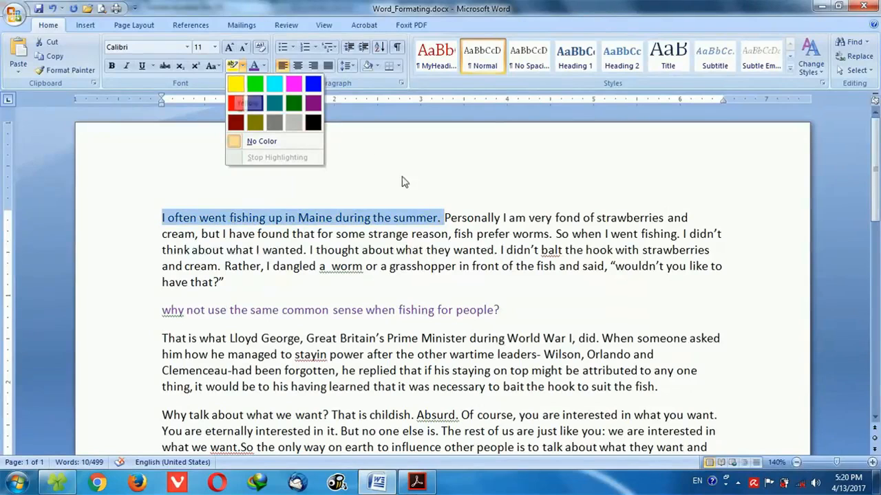
pyautogui.click(405, 276)
# Highlight the opening sentence "I often went fishing up in Maine during the summer." in yellow.
pyautogui.moveTo(162, 219); pyautogui.dragTo(444, 217)
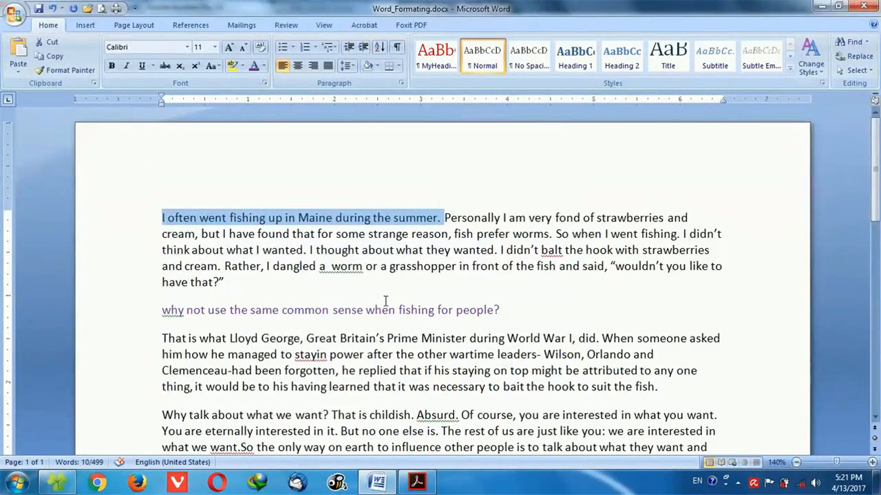
pyautogui.click(242, 66)
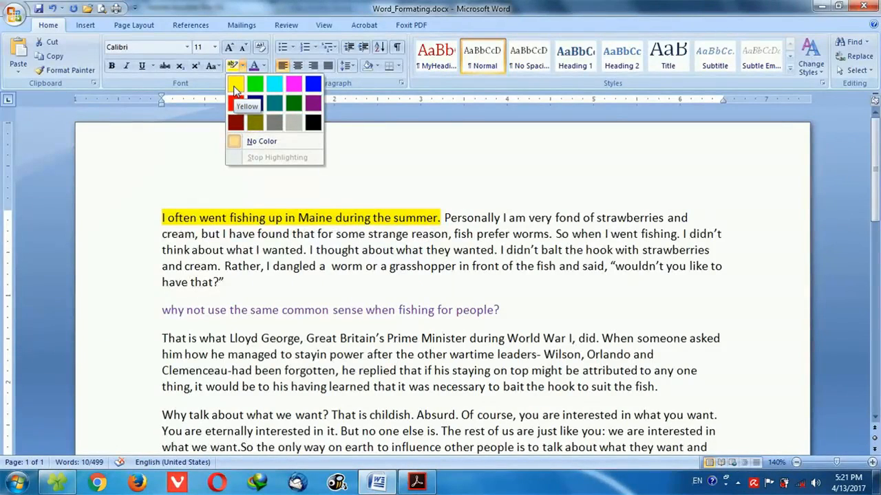
pyautogui.click(235, 88)
pyautogui.click(430, 237)
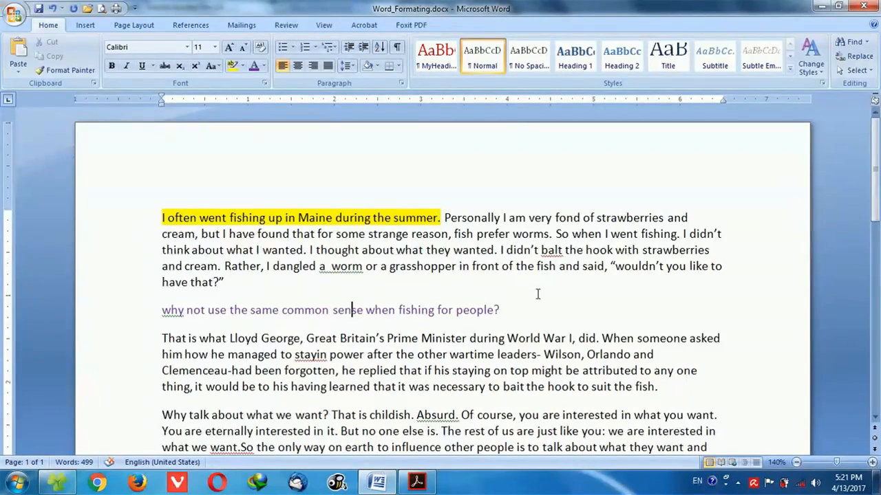
pyautogui.click(500, 250)
pyautogui.moveTo(557, 234); pyautogui.dragTo(308, 252)
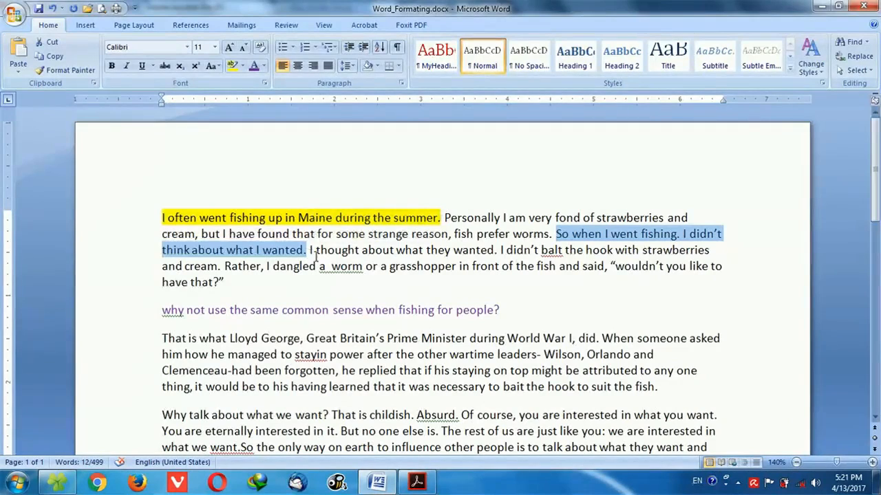
pyautogui.click(557, 235)
pyautogui.moveTo(556, 234); pyautogui.dragTo(681, 235)
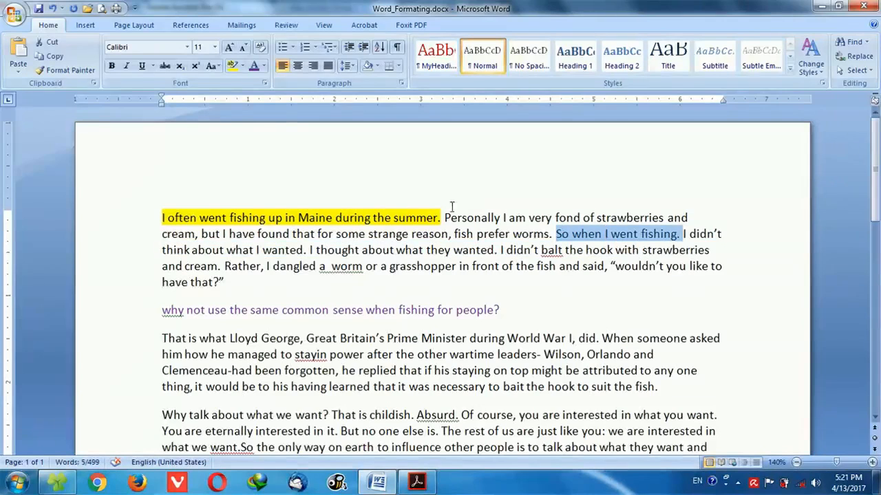
pyautogui.click(187, 47)
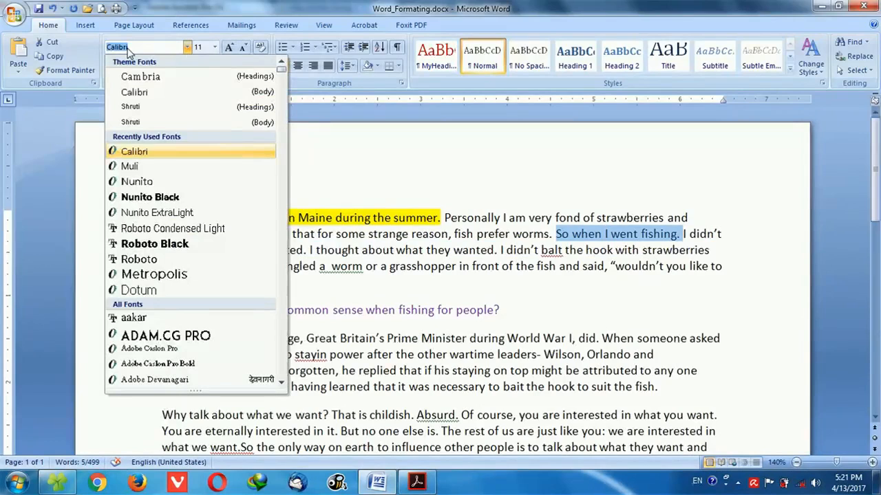
pyautogui.write('Tim')
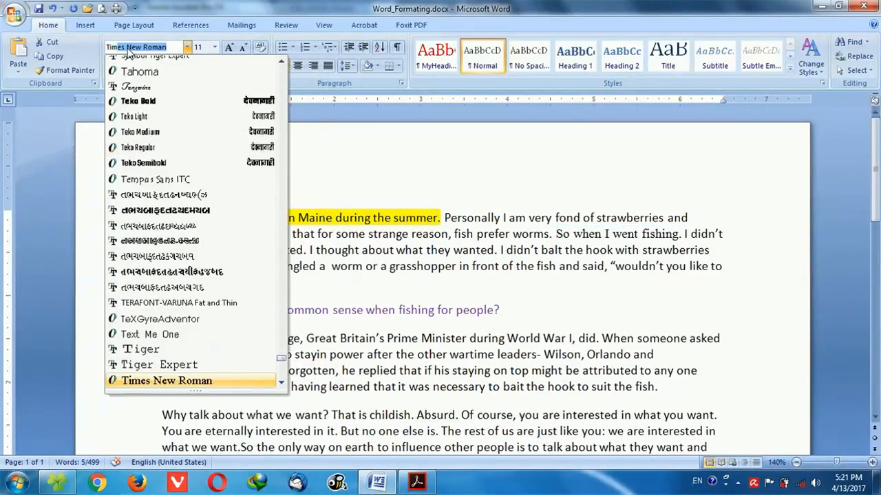
pyautogui.write('es')
pyautogui.click(667, 281)
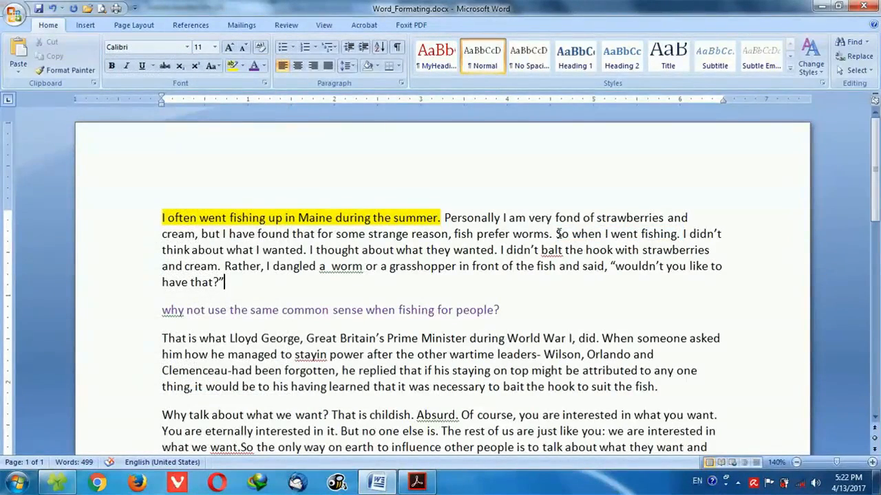
# Change the font of "So when I went fishing." in the first paragraph to Times New Roman.
pyautogui.moveTo(556, 234); pyautogui.dragTo(682, 235)
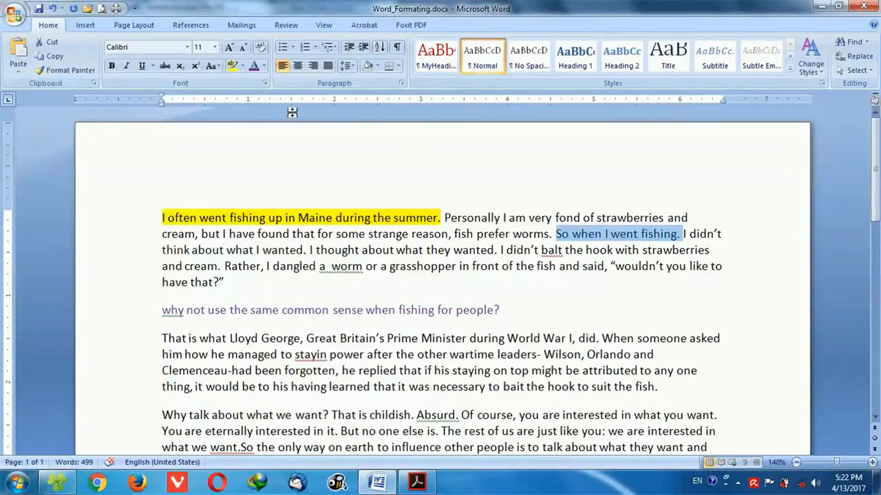
pyautogui.click(152, 46)
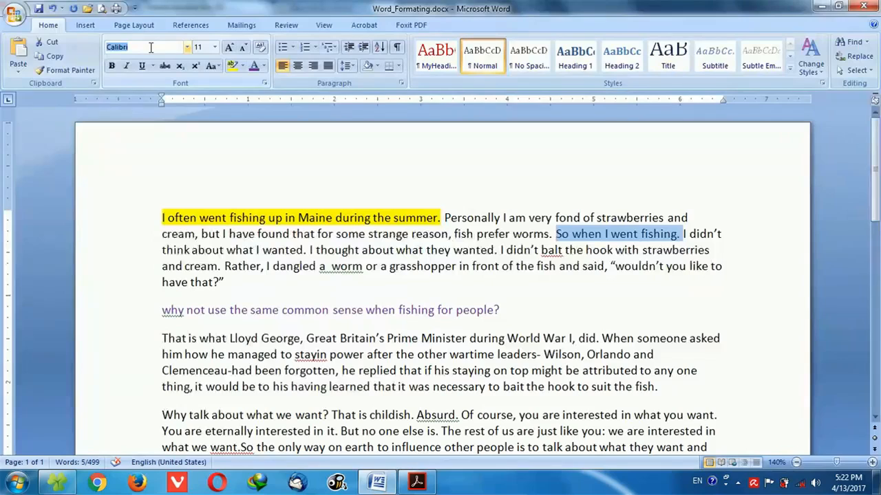
pyautogui.write('Time')
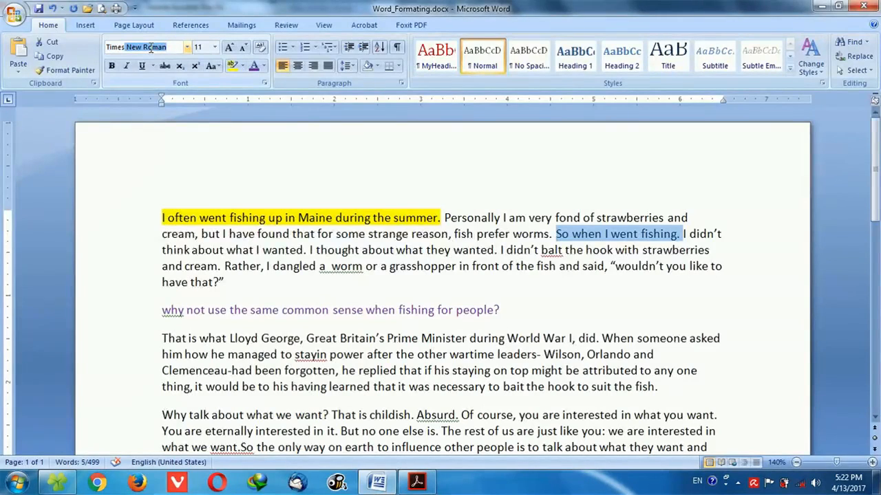
pyautogui.write('s New s Roman')
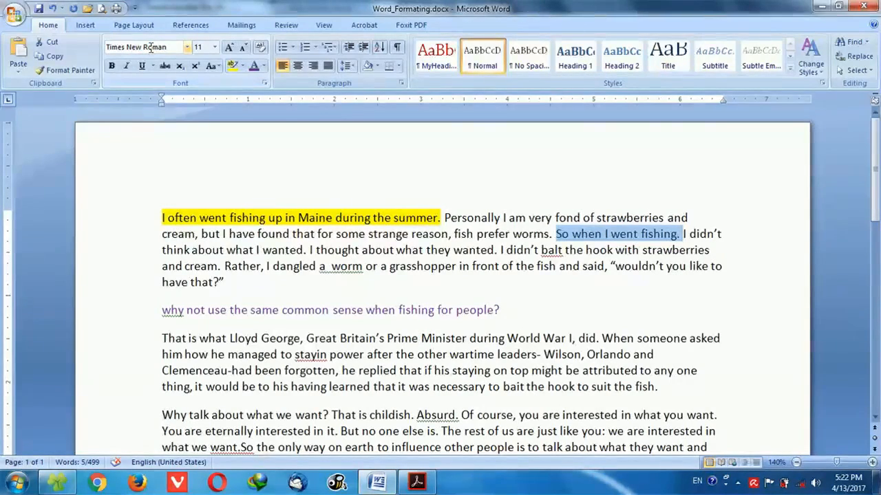
pyautogui.press('Tab')
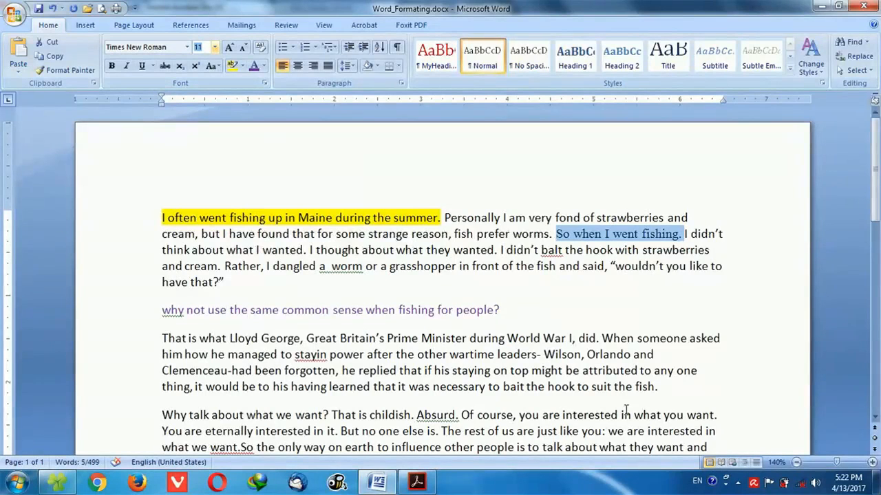
# Set the font size of "So when I went fishing" in the first paragraph to 14, leaving out its period.
pyautogui.click(570, 235)
pyautogui.moveTo(565, 236); pyautogui.dragTo(662, 234)
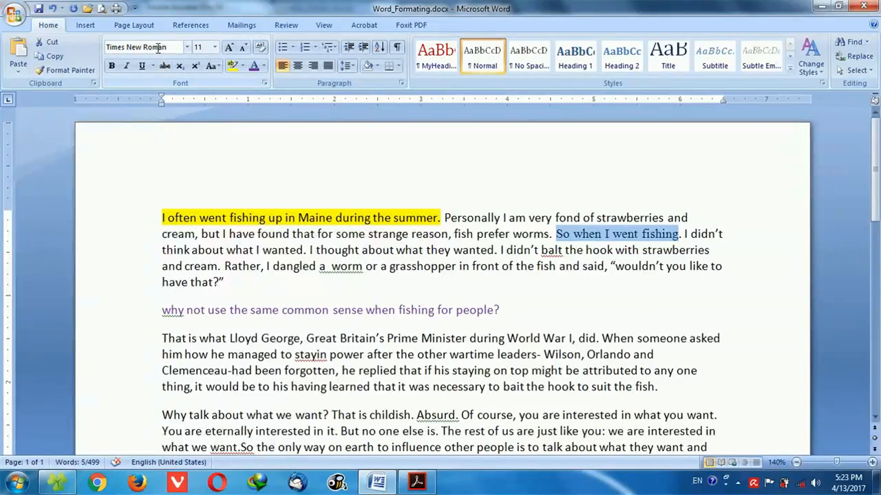
pyautogui.click(215, 46)
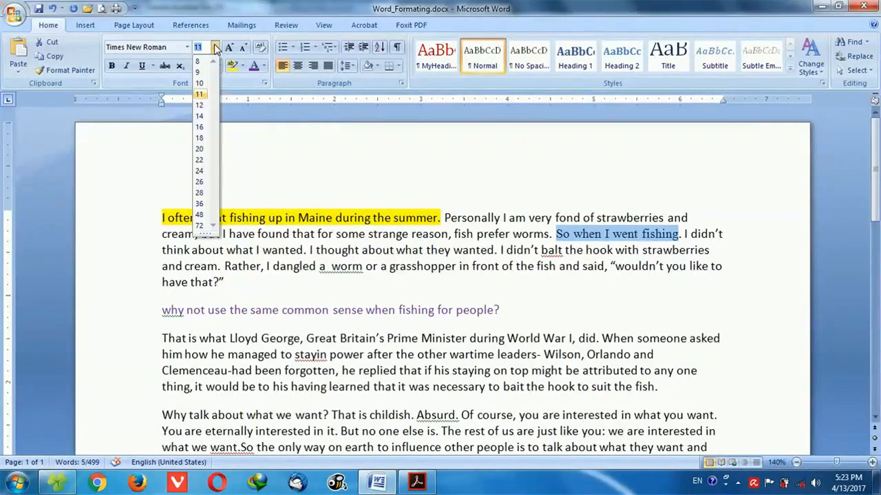
pyautogui.click(200, 116)
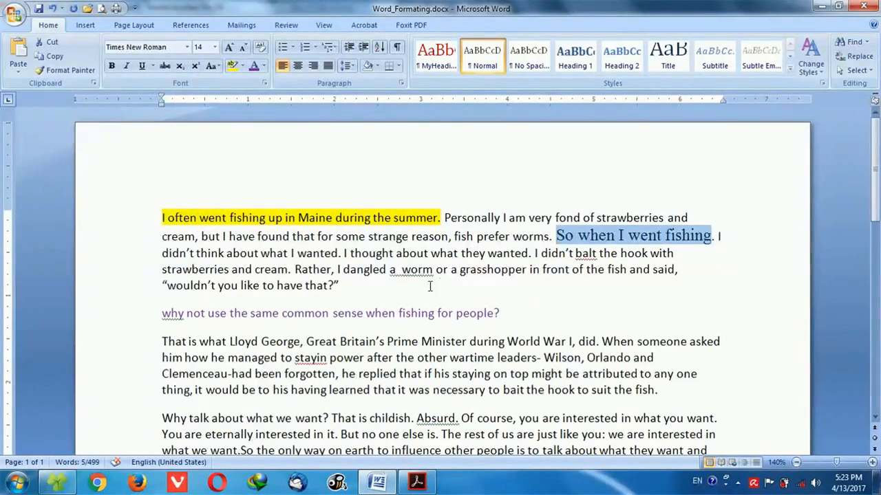
# Return the selected phrase to size 11, and enlarge it in two Grow Font steps to 14.
pyautogui.click(214, 47)
pyautogui.click(205, 95)
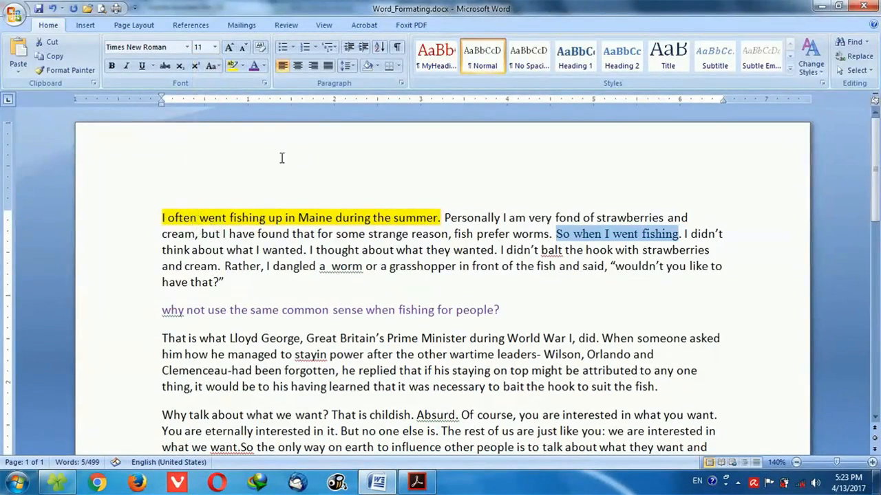
pyautogui.click(232, 51)
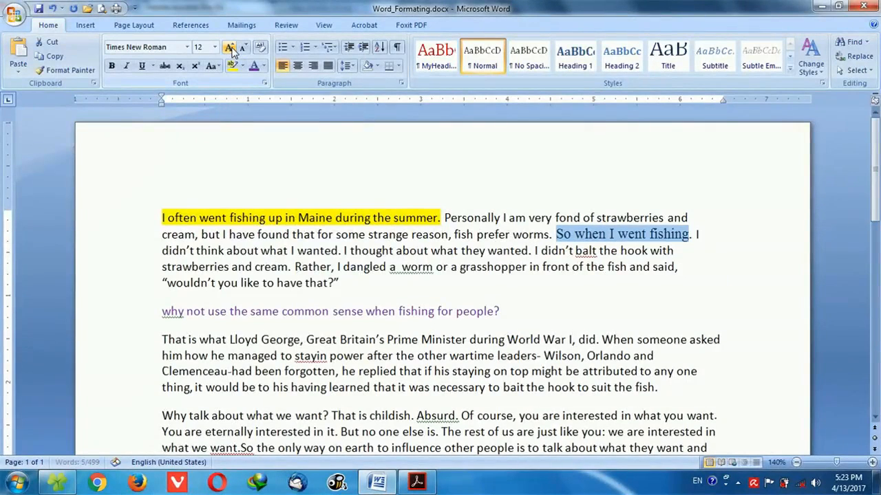
pyautogui.click(232, 50)
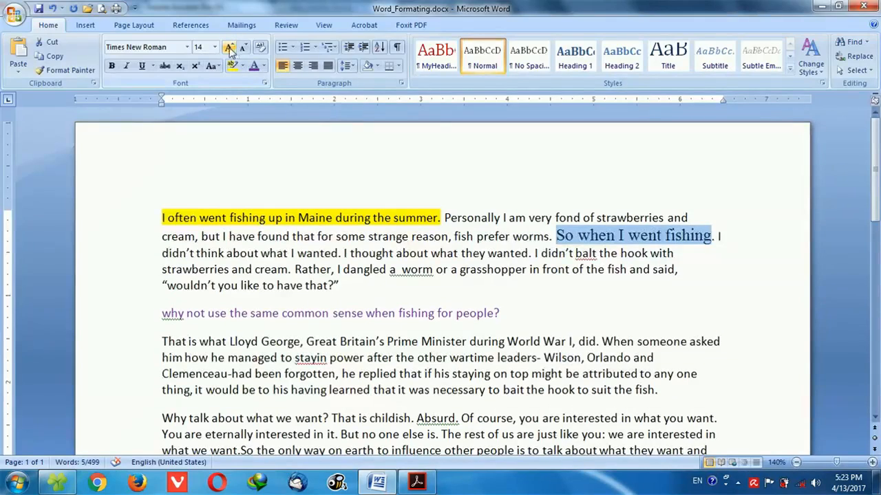
# Set the font size of "So when I went fishing" to the custom value 13.
pyautogui.click(215, 47)
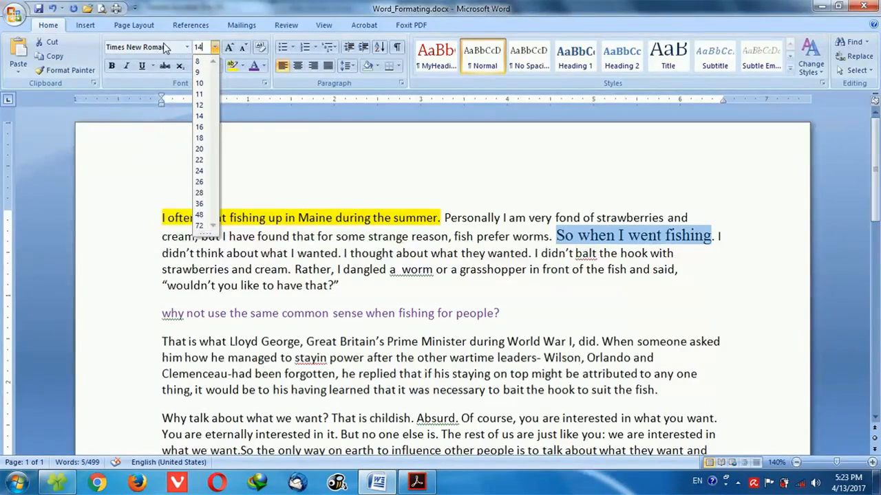
pyautogui.click(289, 72)
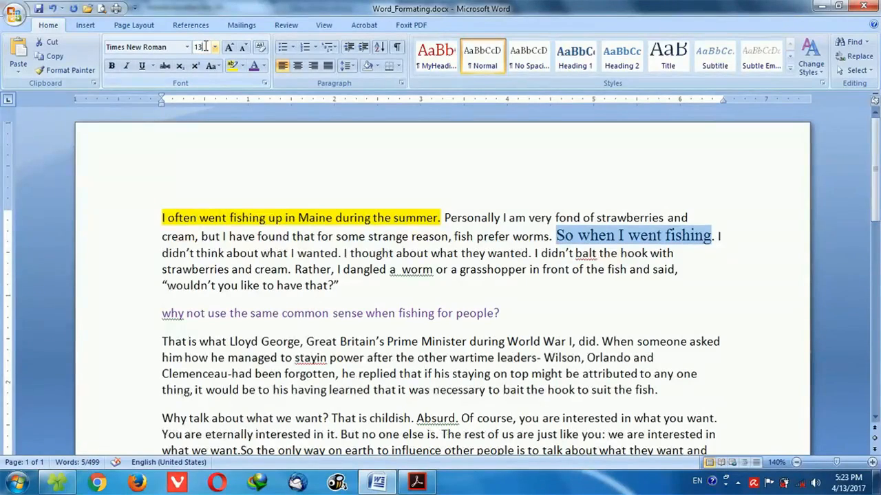
pyautogui.press('Return')
pyautogui.doubleClick(644, 240)
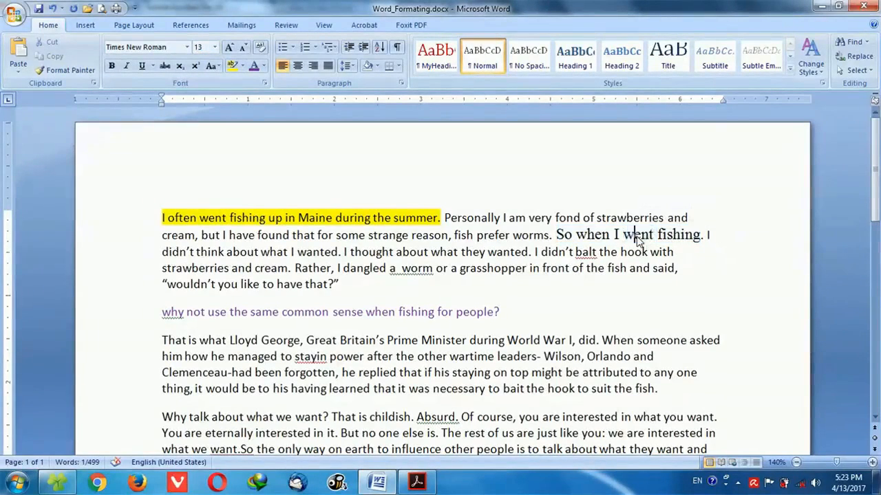
pyautogui.moveTo(557, 235); pyautogui.dragTo(701, 231)
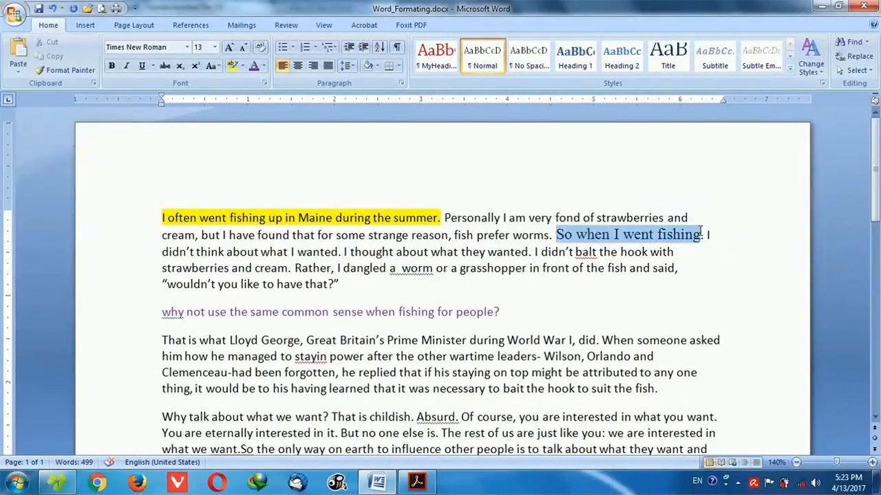
pyautogui.click(215, 47)
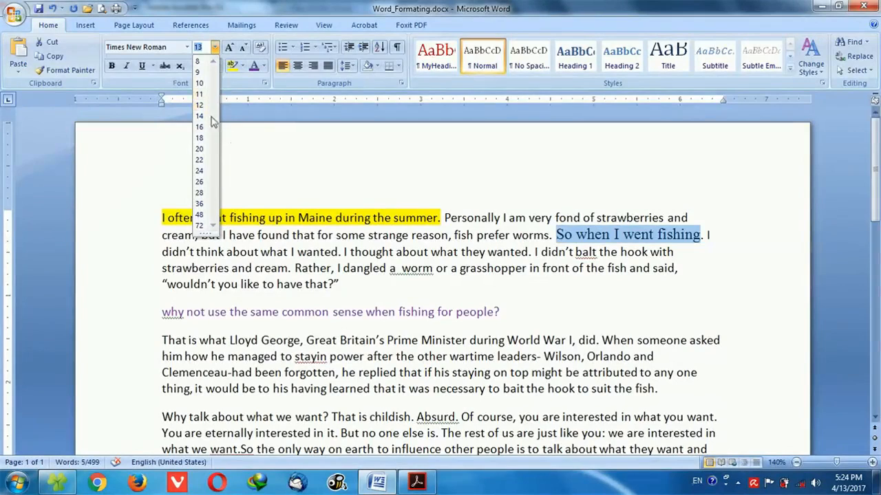
pyautogui.click(294, 173)
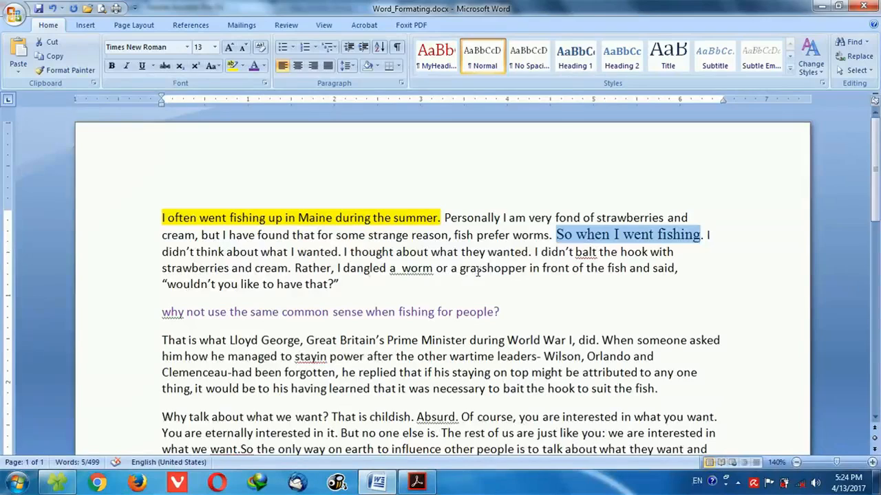
# Clear all formatting from the first paragraph.
pyautogui.click(346, 286)
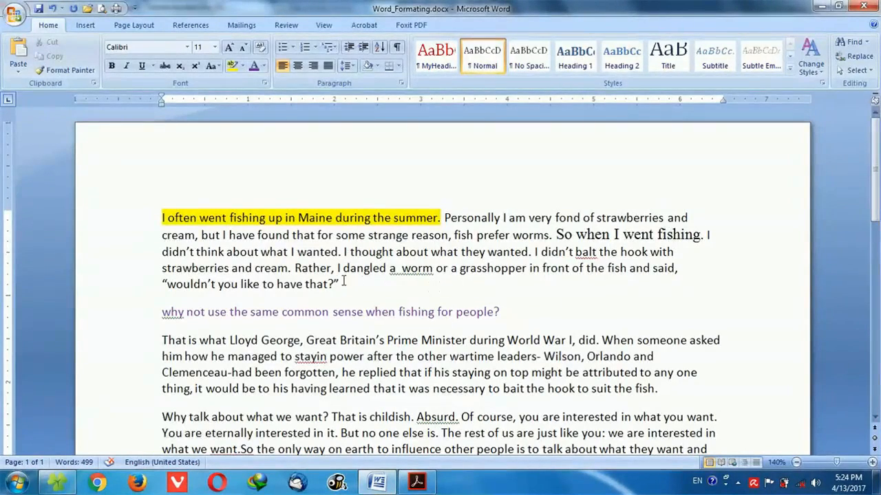
pyautogui.moveTo(342, 283); pyautogui.dragTo(146, 216)
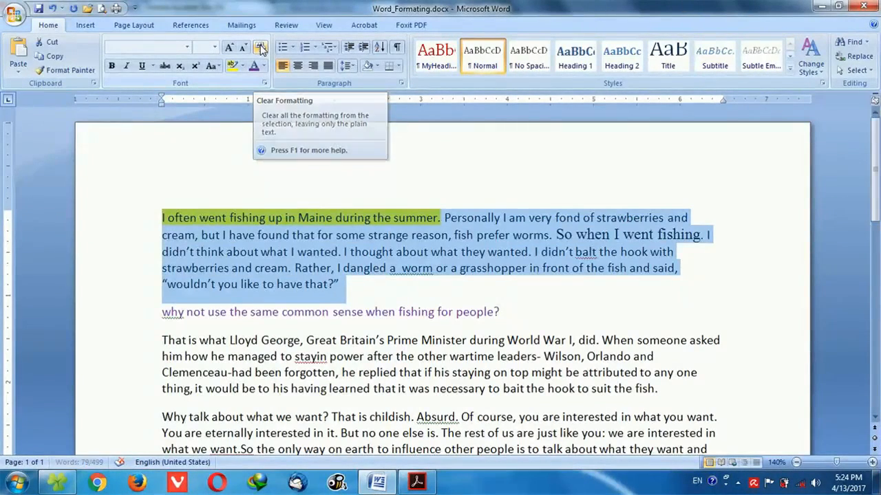
pyautogui.click(261, 48)
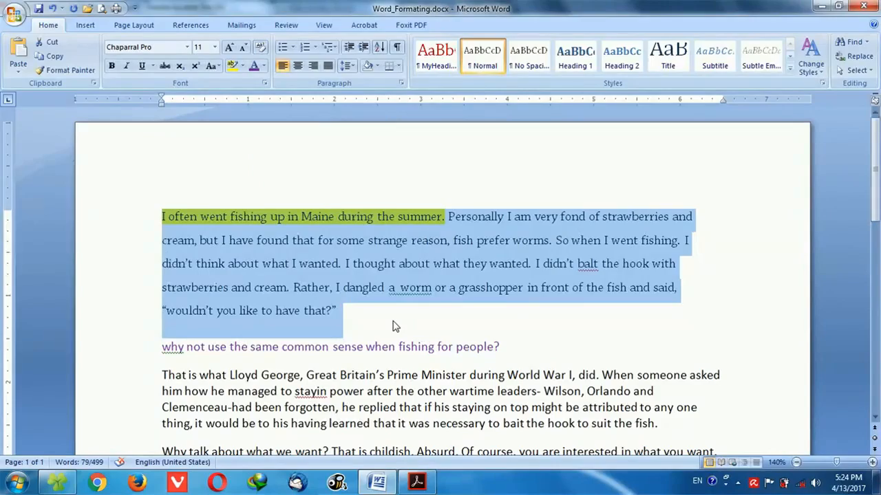
pyautogui.scroll(-5, 475, 364)
pyautogui.scroll(-2, 470, 350)
pyautogui.scroll(7, 461, 345)
# Remove the yellow highlight from the opening sentence by setting its highlight to No Color.
pyautogui.click(279, 217)
pyautogui.doubleClick(212, 217)
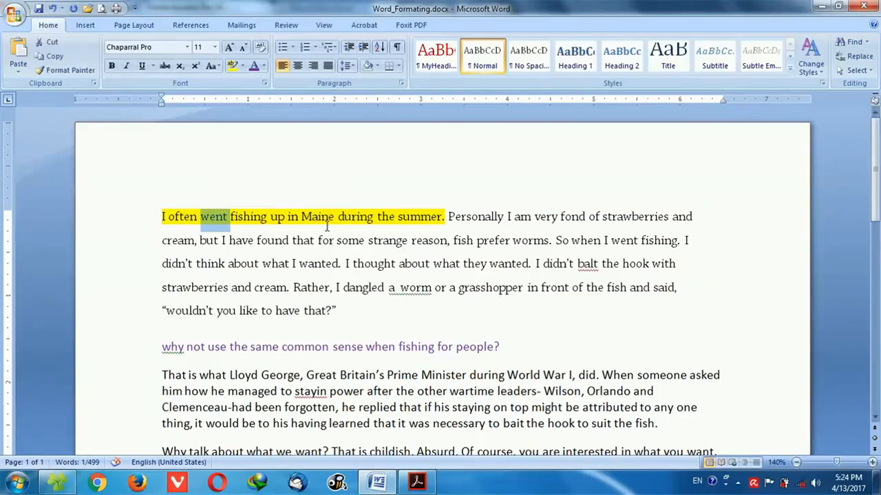
pyautogui.moveTo(446, 217); pyautogui.dragTo(163, 217)
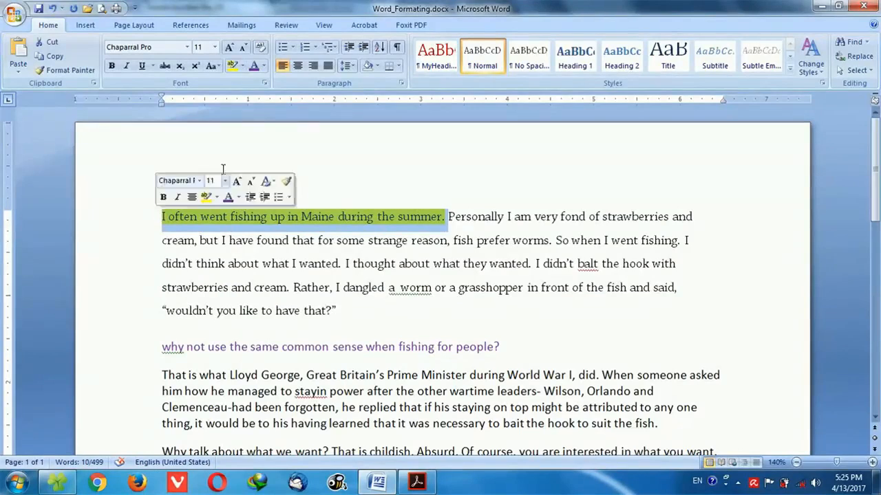
pyautogui.click(244, 66)
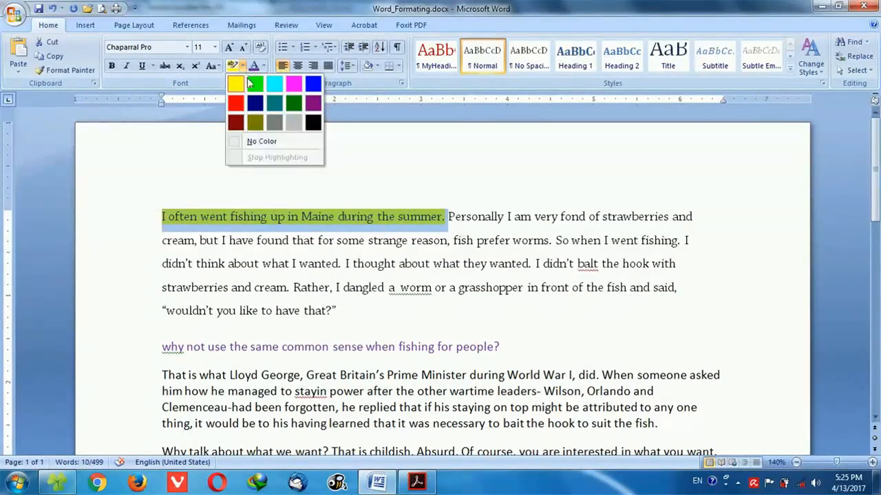
pyautogui.click(259, 142)
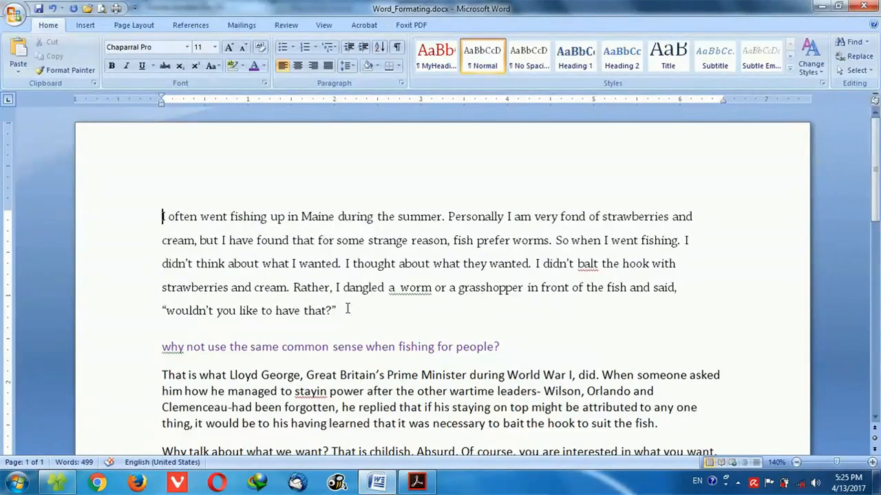
# Undo the highlight removal and the cleared formatting of the first paragraph.
pyautogui.hotkey('ctrl', 'z')
pyautogui.hotkey('ctrl', 'z')
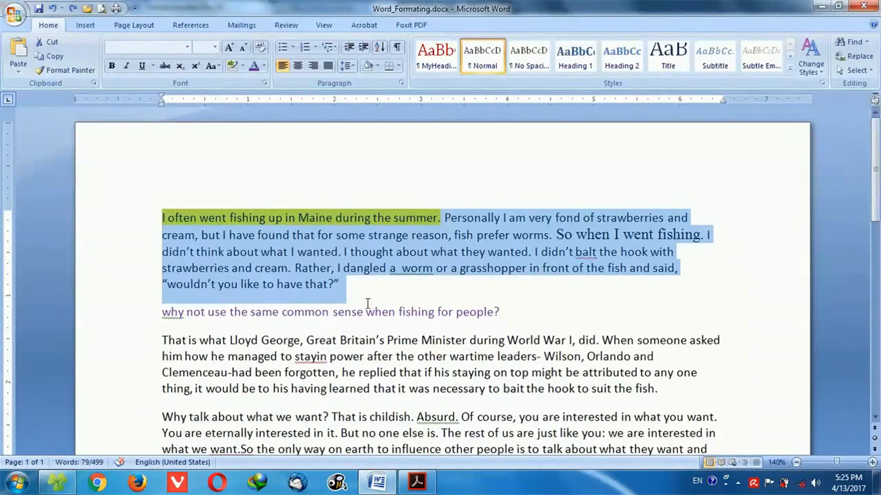
pyautogui.click(378, 296)
# Examine the effects in the Font dialog and try to apply Small caps without any text selected.
pyautogui.scroll(-1, 379, 296)
pyautogui.click(264, 83)
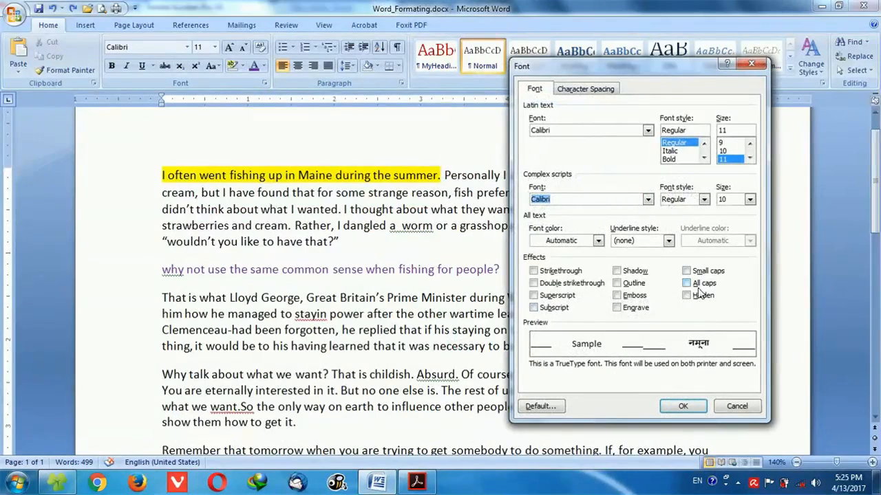
pyautogui.click(750, 66)
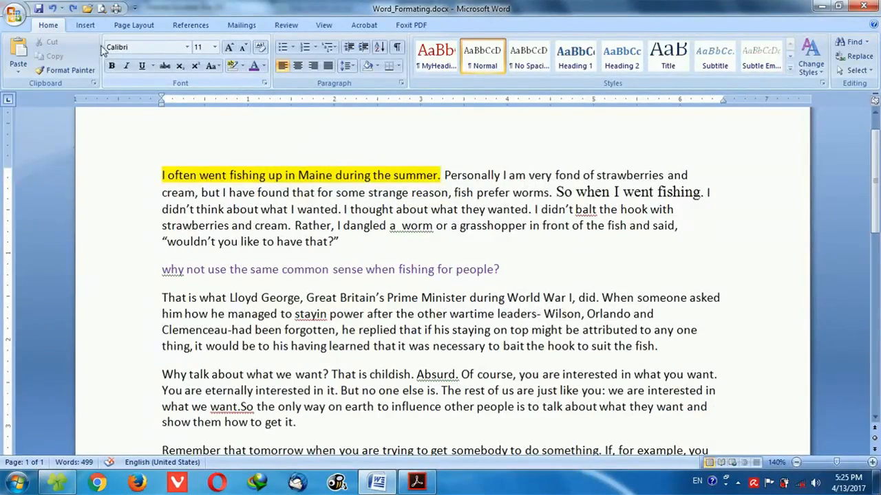
pyautogui.click(265, 83)
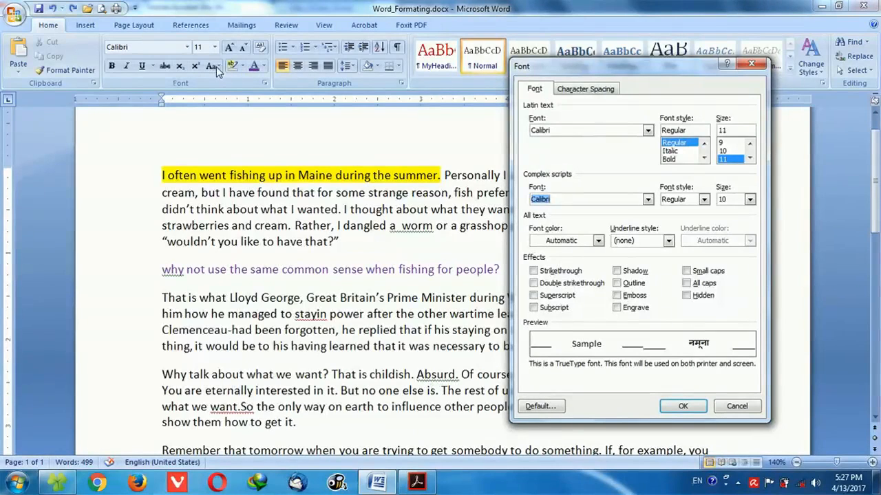
pyautogui.click(704, 272)
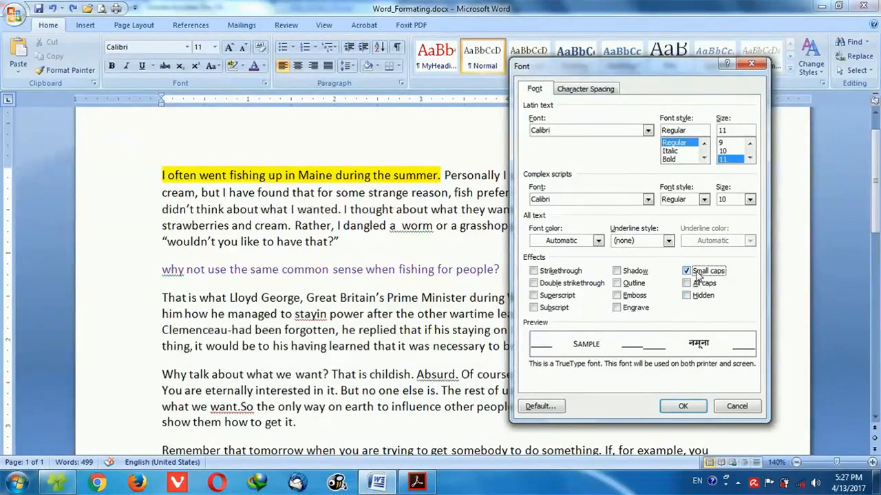
pyautogui.click(682, 407)
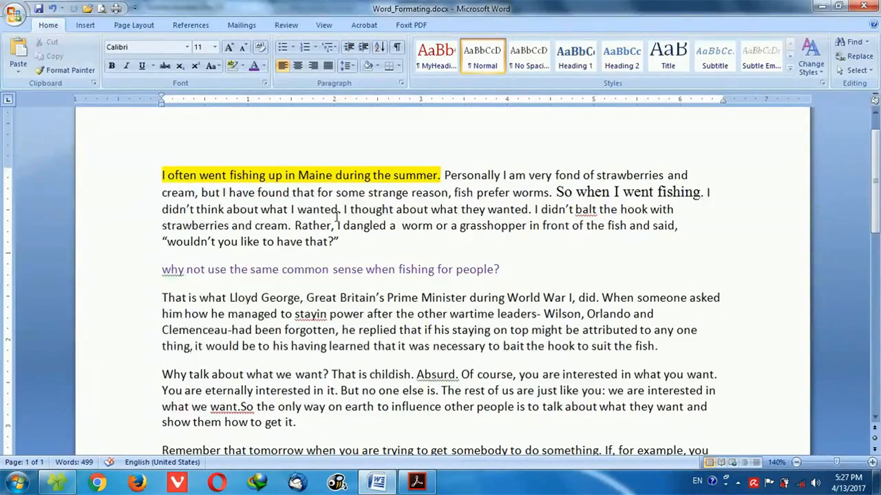
# Apply the Small caps effect to "I often went fishing up in Maine during the summer" using the Font dialog.
pyautogui.moveTo(162, 175); pyautogui.dragTo(441, 174)
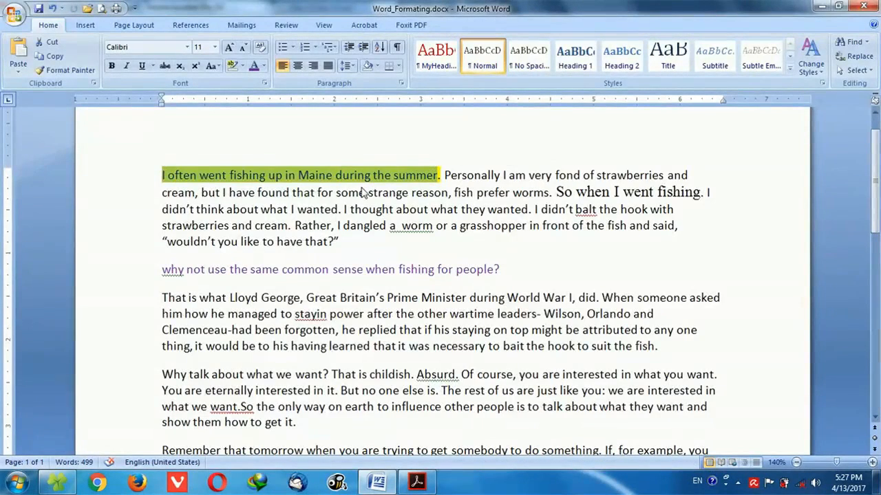
pyautogui.click(265, 84)
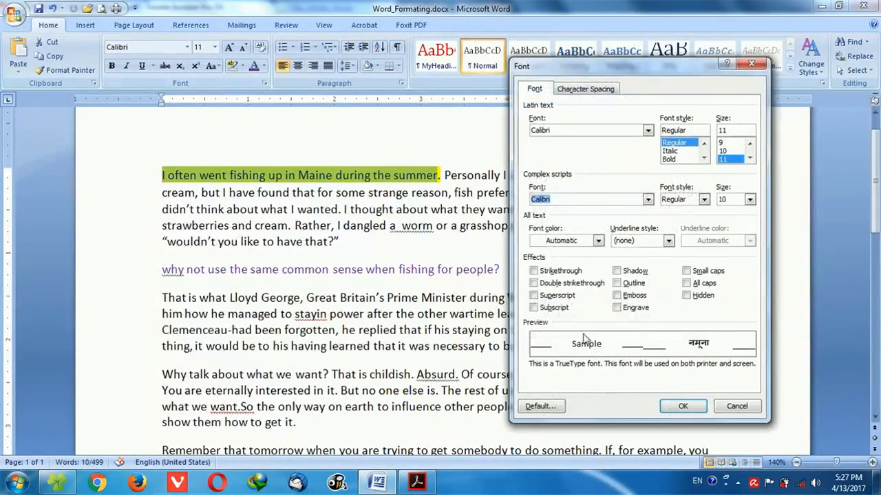
pyautogui.click(686, 271)
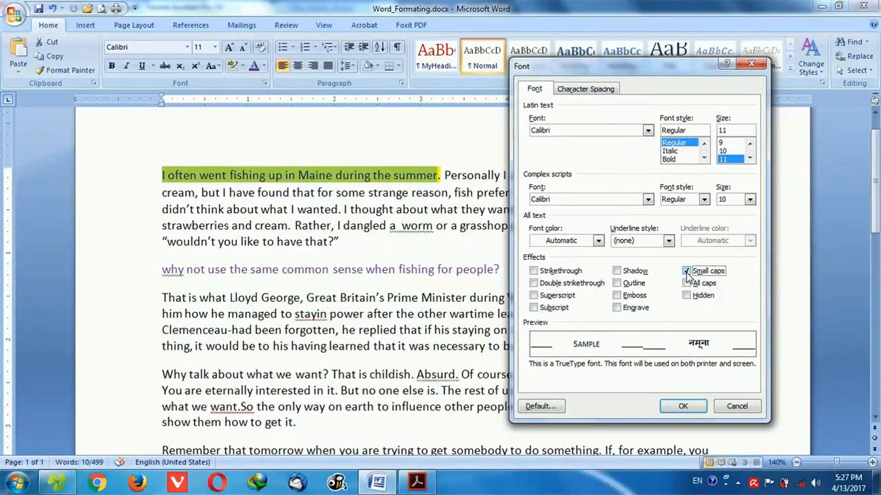
pyautogui.click(683, 406)
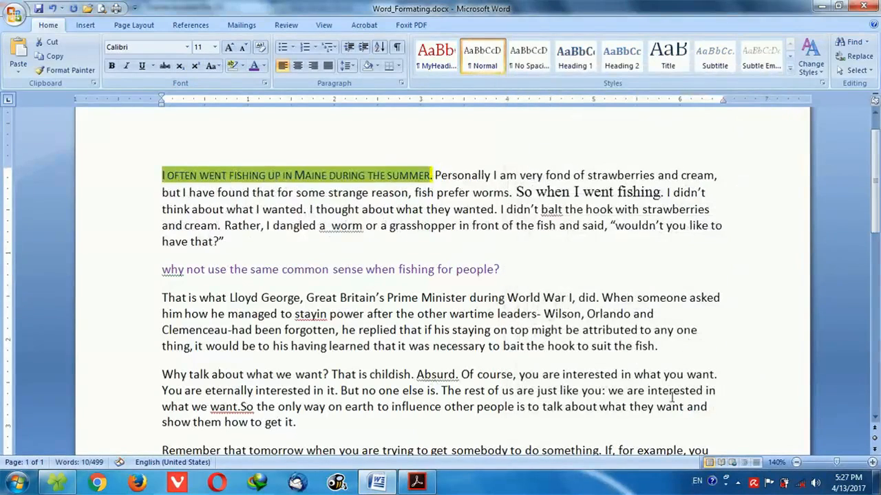
pyautogui.click(184, 192)
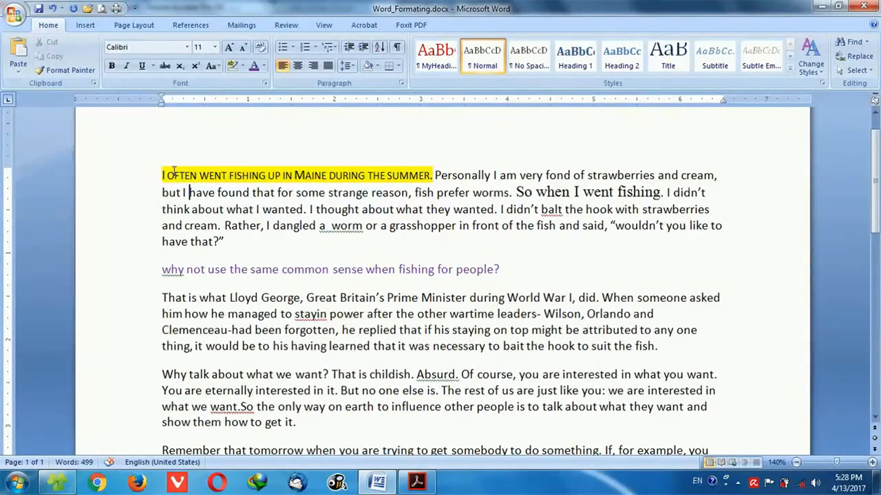
# Add the Emboss effect to the highlighted opening sentence, keeping Small caps on.
pyautogui.moveTo(434, 178)
pyautogui.mouseDown()
pyautogui.moveTo(154, 185)
pyautogui.moveTo(194, 174)
pyautogui.moveTo(431, 176)
pyautogui.mouseUp()
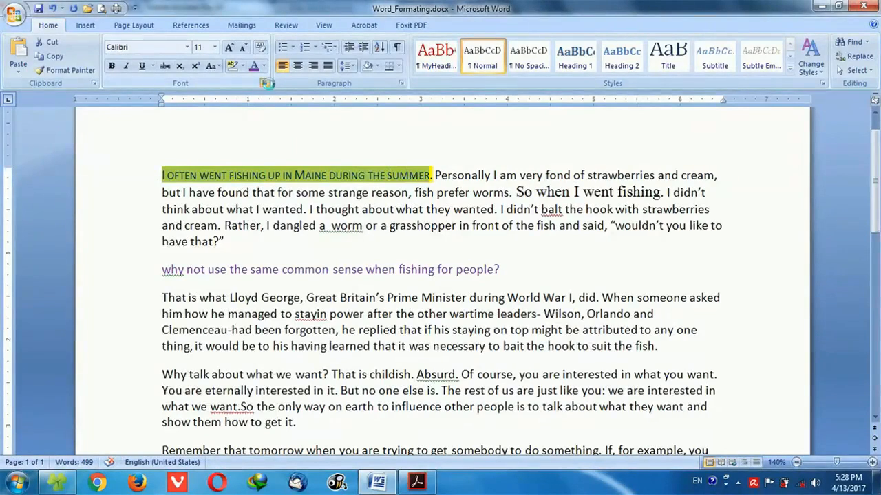
pyautogui.click(266, 84)
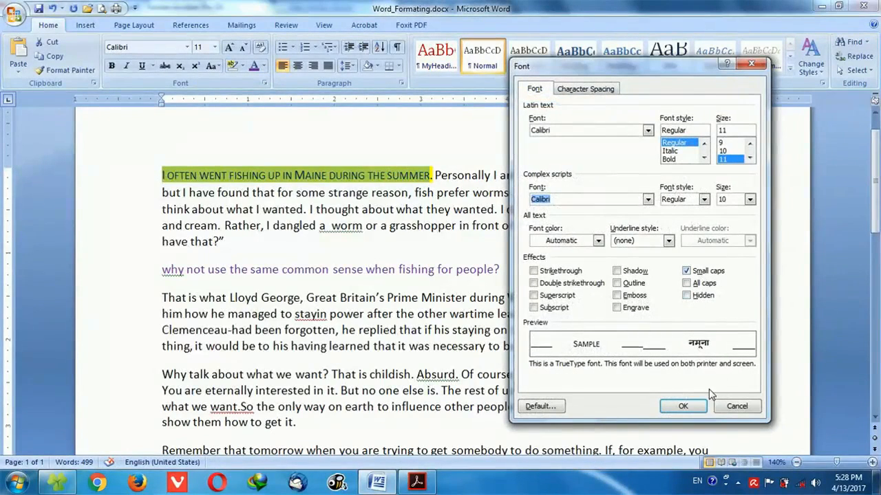
pyautogui.click(634, 296)
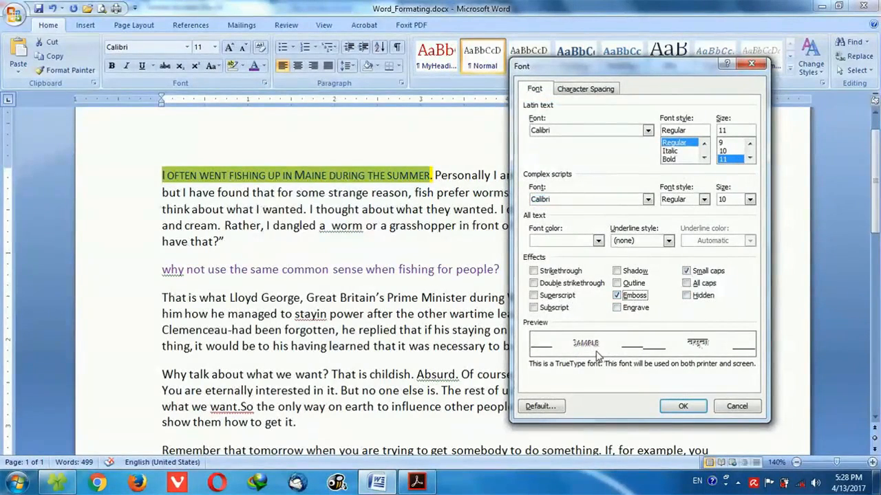
pyautogui.click(682, 407)
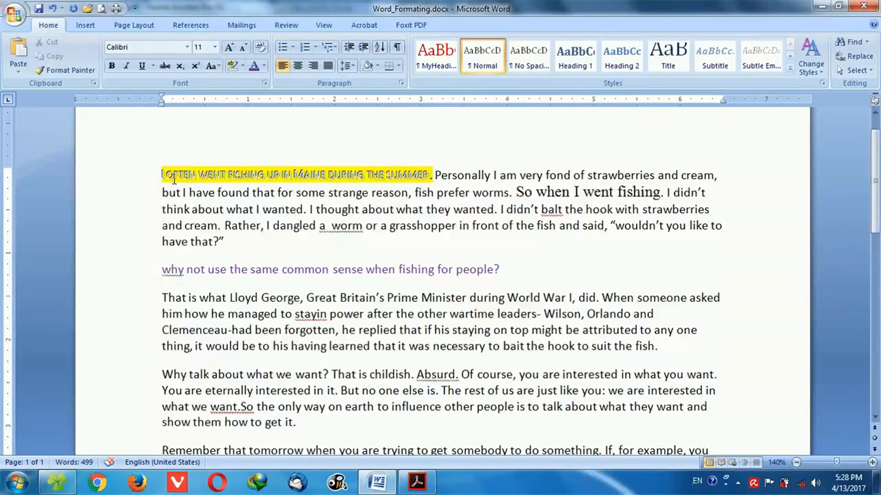
# Apply the Engrave effect to "I often went fishing up in Maine during the summer" in place of Emboss.
pyautogui.tripleClick(352, 175)
pyautogui.click(423, 175)
pyautogui.moveTo(424, 175); pyautogui.dragTo(162, 175)
pyautogui.hotkey('ctrl', 'd')
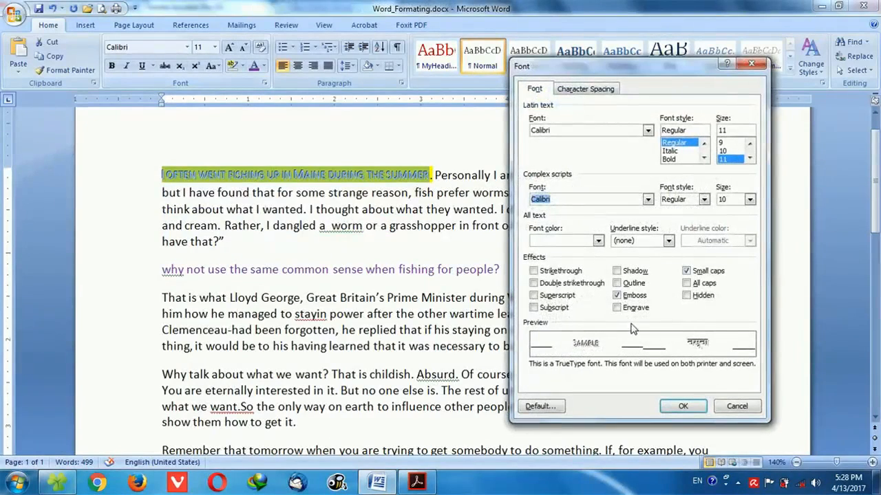
pyautogui.click(633, 308)
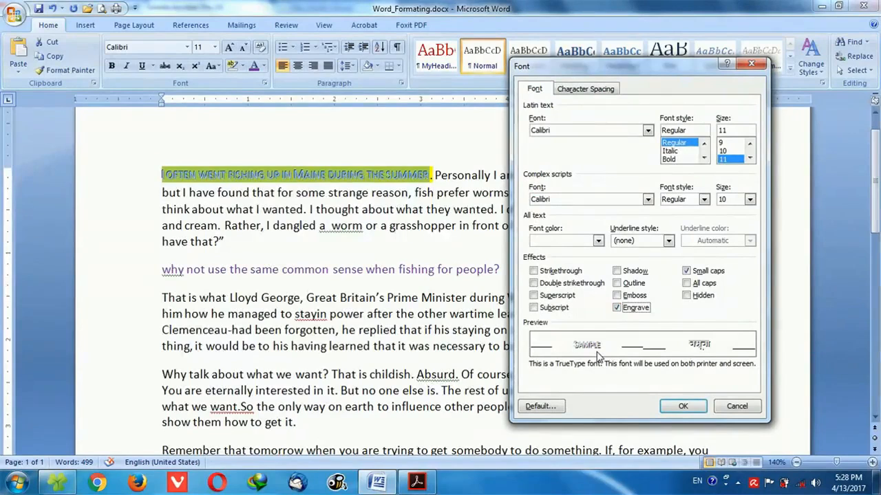
pyautogui.click(690, 408)
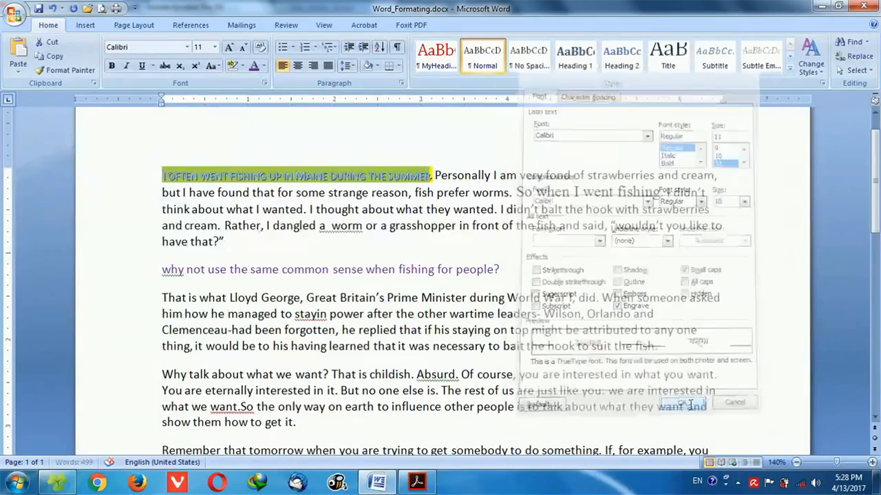
pyautogui.click(464, 269)
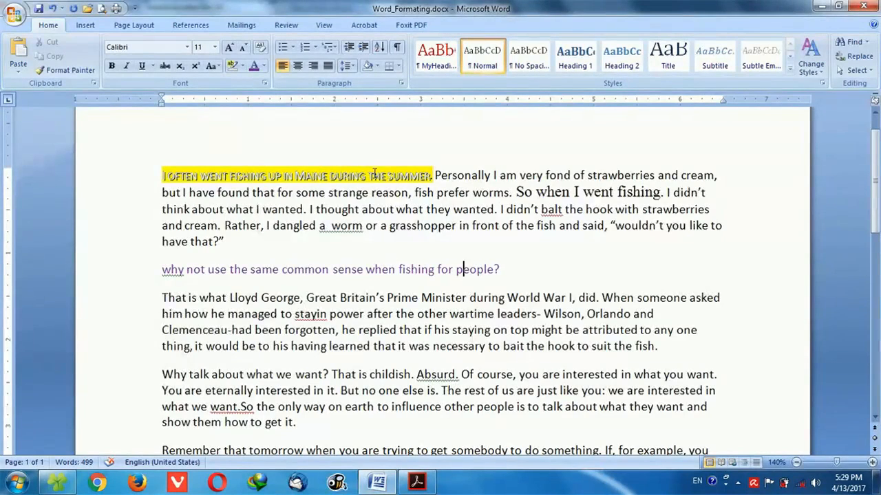
# Try the Outline effect on the opening sentence in the Font dialog, then clear it and cancel the dialog.
pyautogui.moveTo(163, 173); pyautogui.dragTo(432, 174)
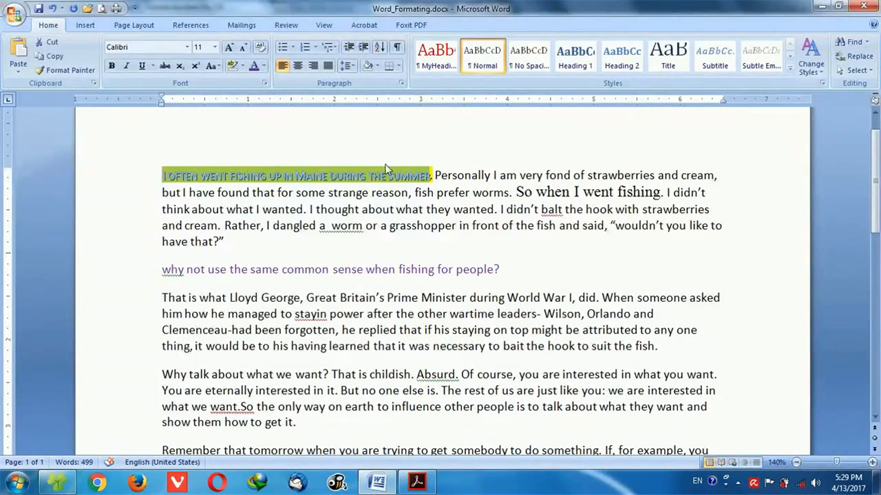
pyautogui.click(266, 84)
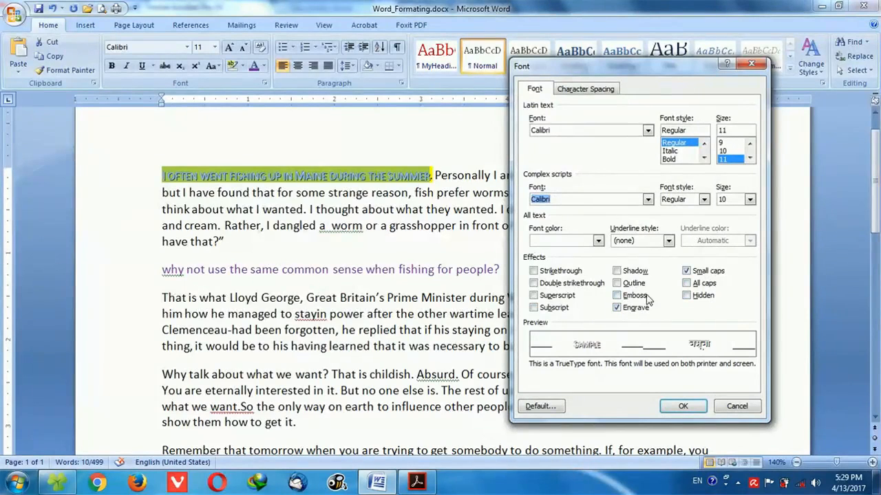
pyautogui.click(628, 283)
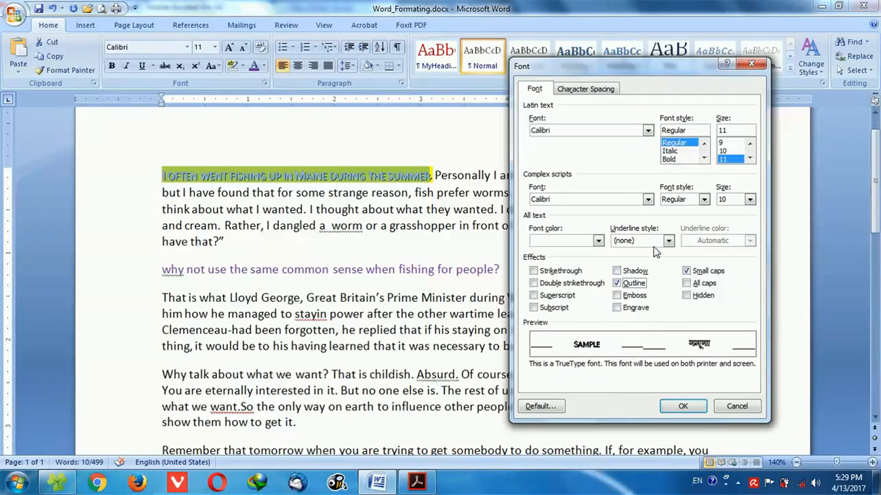
pyautogui.click(631, 285)
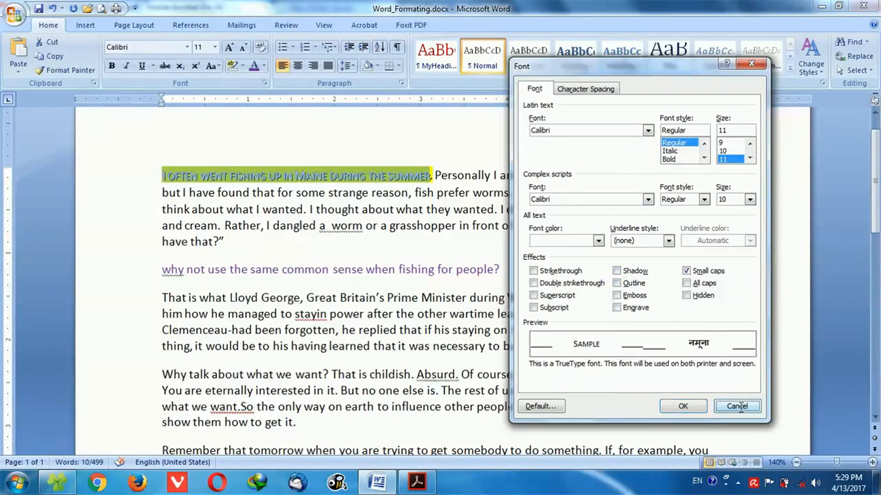
pyautogui.click(683, 406)
pyautogui.click(402, 269)
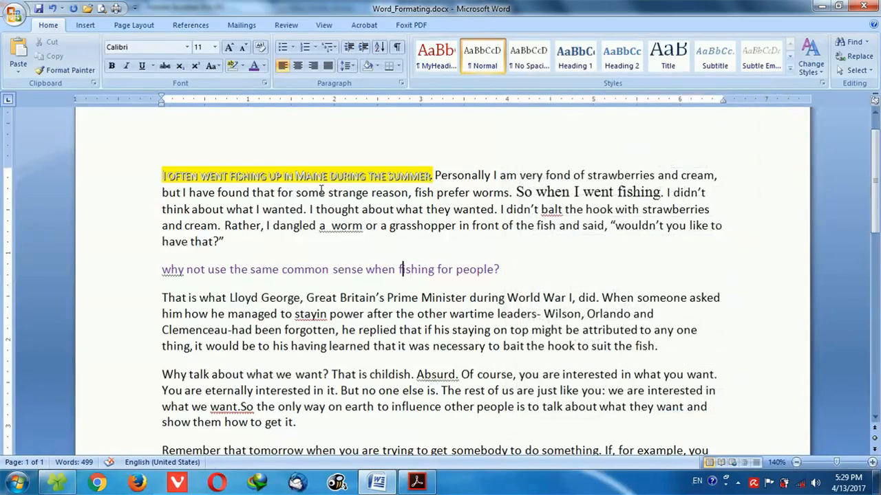
# Undo the Font dialog effects on the opening sentence and apply strikethrough to "I often went fishing up in Maine during the summer".
pyautogui.keyDown('ctrl'); pyautogui.click(164, 175); pyautogui.keyUp('ctrl')
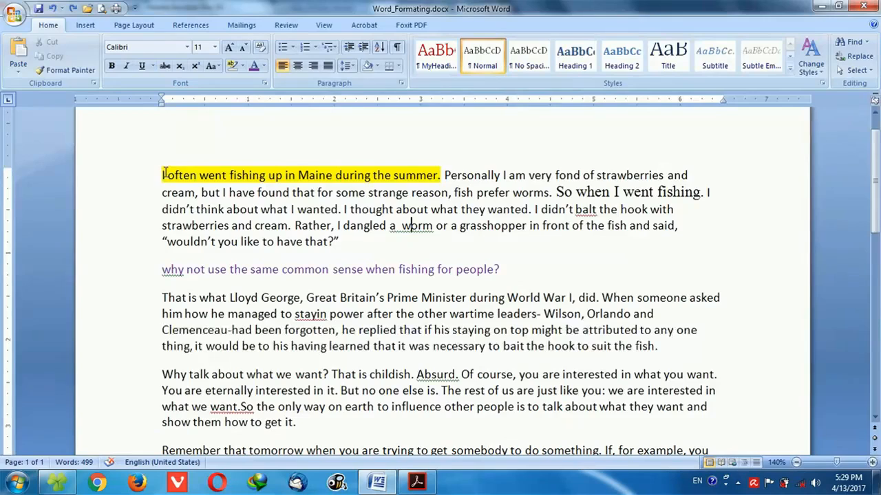
pyautogui.moveTo(162, 176); pyautogui.dragTo(438, 177)
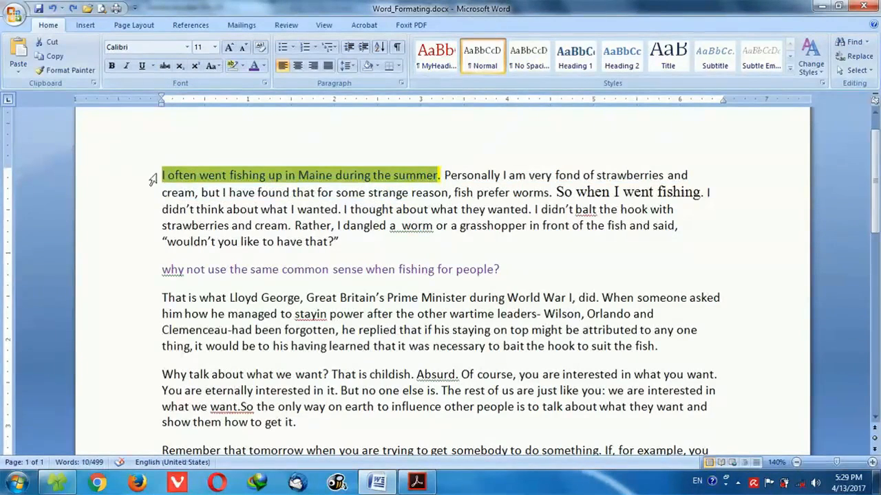
pyautogui.click(165, 67)
pyautogui.click(262, 242)
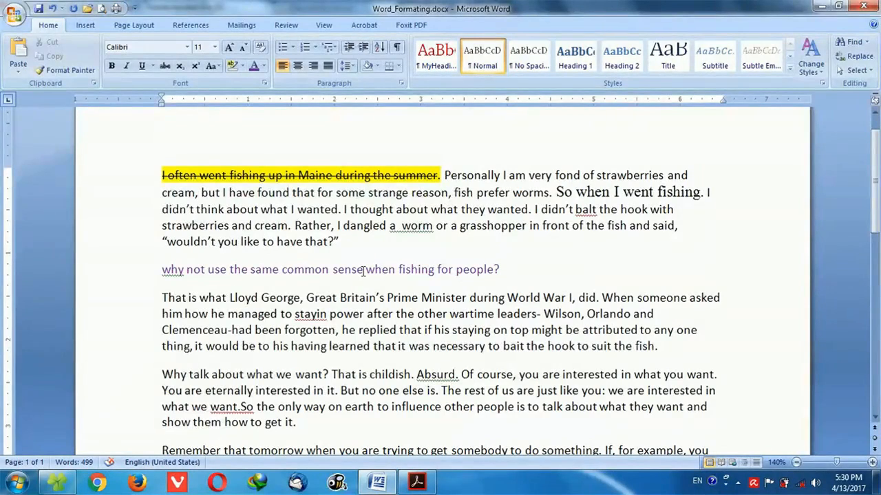
# Add a new paragraph reading "H2SO4" below the first paragraph.
pyautogui.click(384, 255)
pyautogui.scroll(-10, 408, 288)
pyautogui.scroll(11, 397, 289)
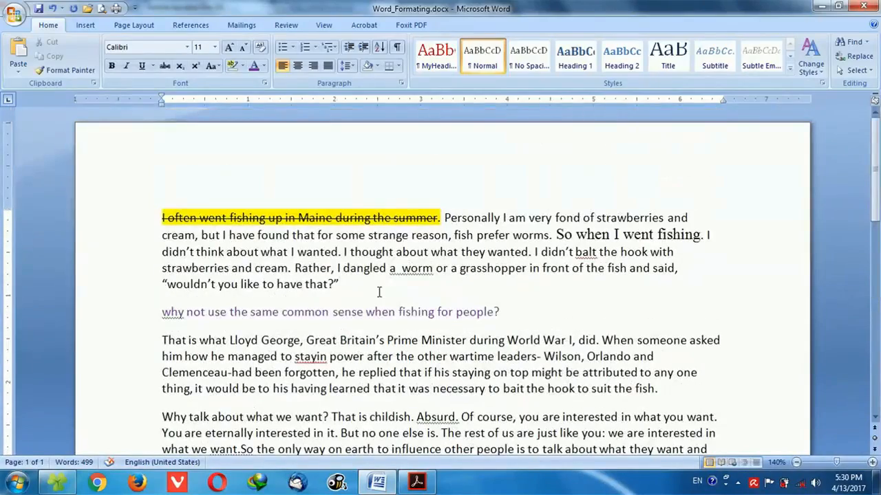
pyautogui.press('Return')
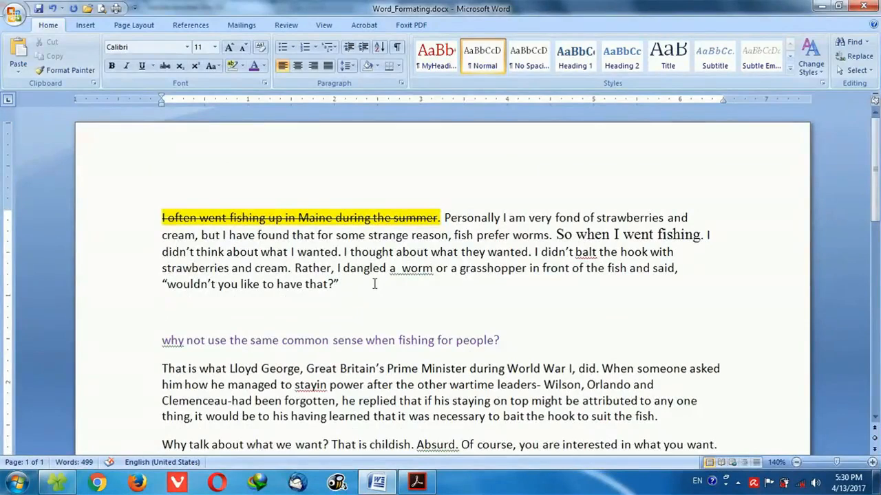
pyautogui.write('h')
pyautogui.press('BackSpace')
pyautogui.write('H2s')
pyautogui.press('BackSpace')
pyautogui.write('SO4')
# Format the 2 and the 4 in "H2SO4" as subscript.
pyautogui.moveTo(177, 312); pyautogui.dragTo(170, 314)
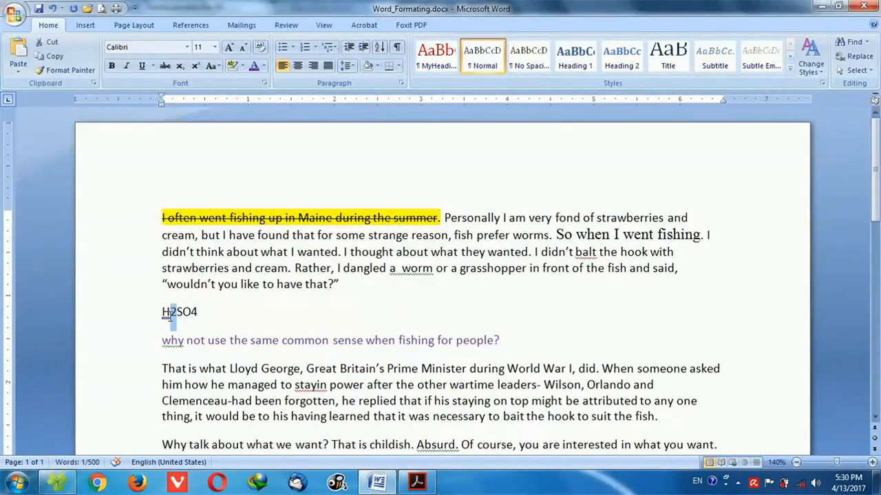
pyautogui.click(179, 67)
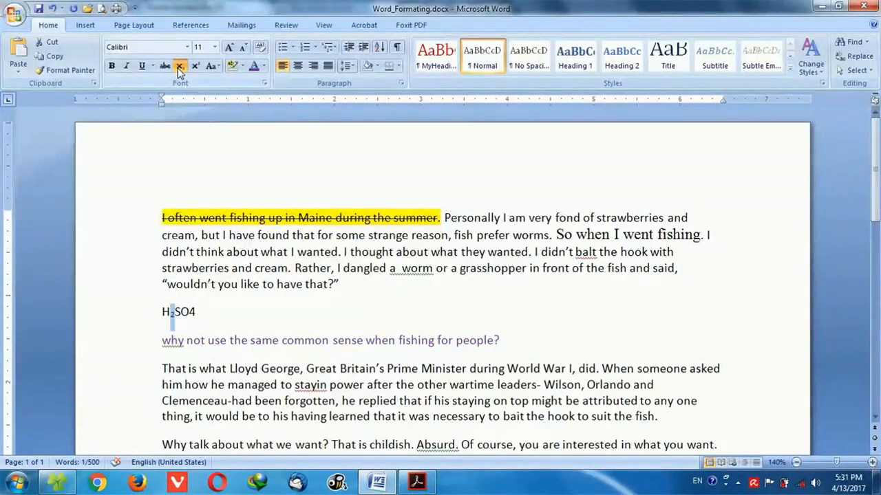
pyautogui.click(173, 313)
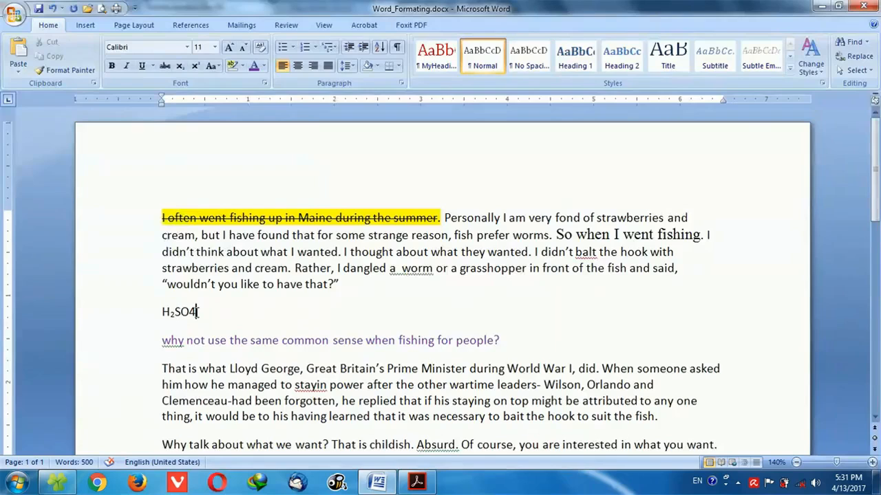
pyautogui.moveTo(196, 312); pyautogui.dragTo(189, 312)
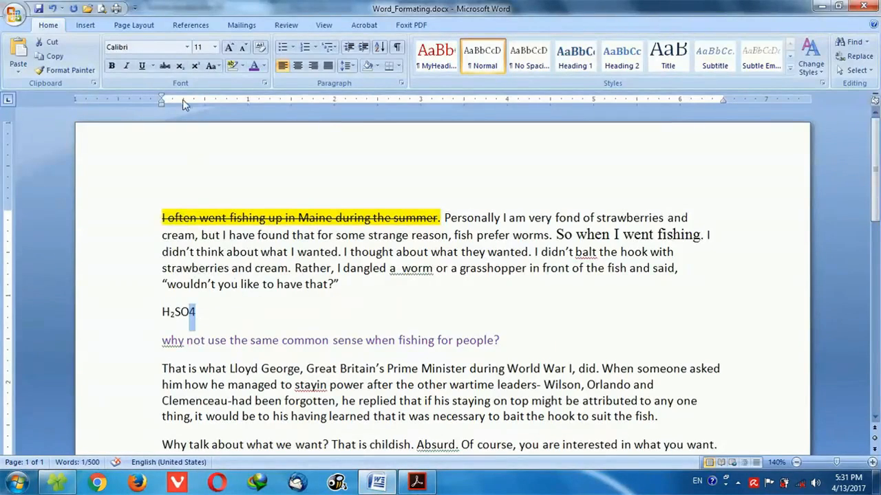
pyautogui.click(179, 66)
# Add "1058" in normal text on a new line below the H2SO4 formula and make the 58 superscript.
pyautogui.click(233, 311)
pyautogui.press('Return')
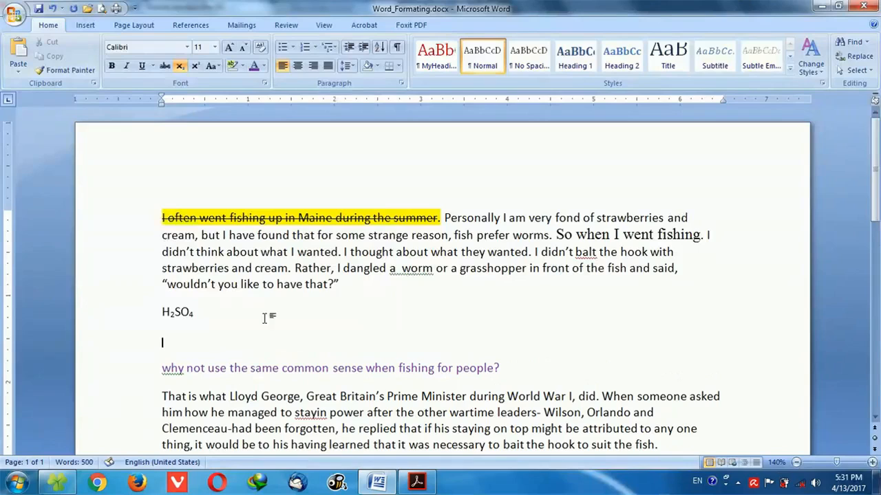
pyautogui.click(179, 65)
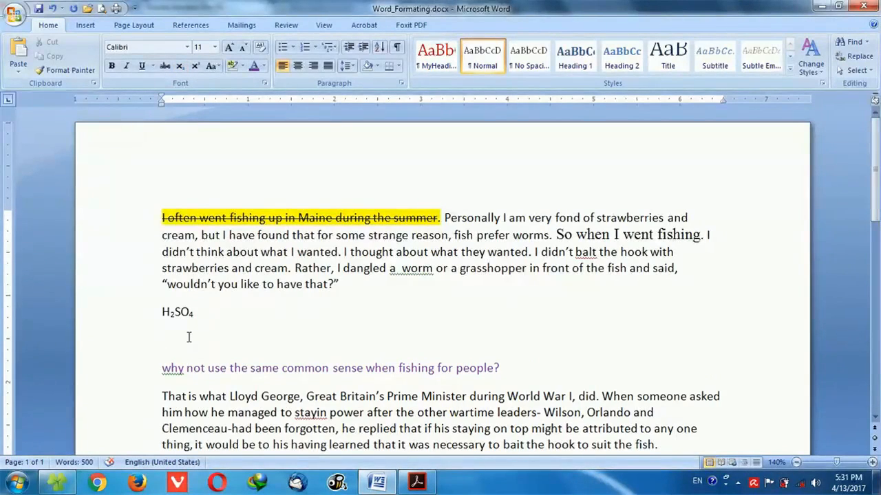
pyautogui.write('1058')
pyautogui.moveTo(189, 342); pyautogui.dragTo(176, 344)
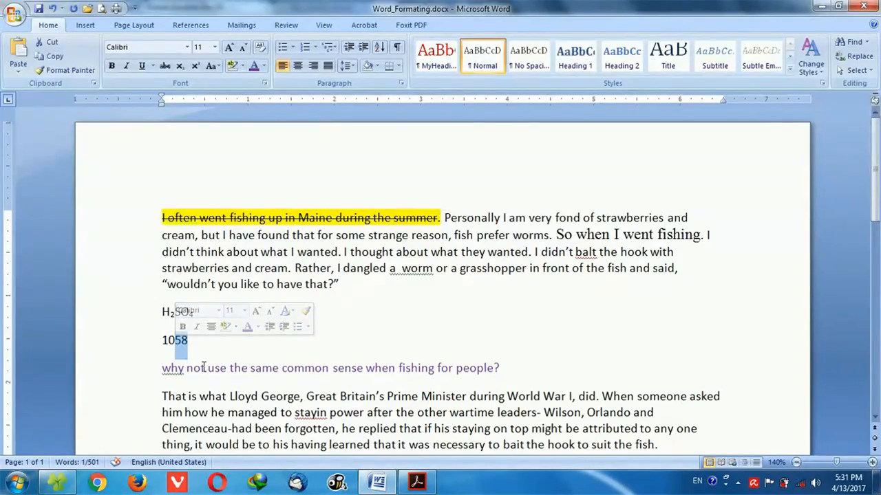
pyautogui.click(196, 66)
# Enter "X2+2XY+Y2" in a new paragraph below the number, with superscript turned off.
pyautogui.click(218, 331)
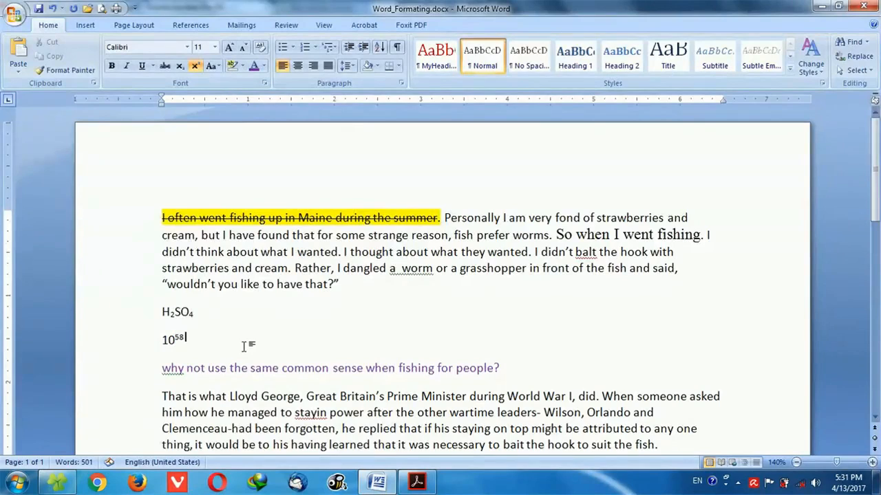
pyautogui.press('Return')
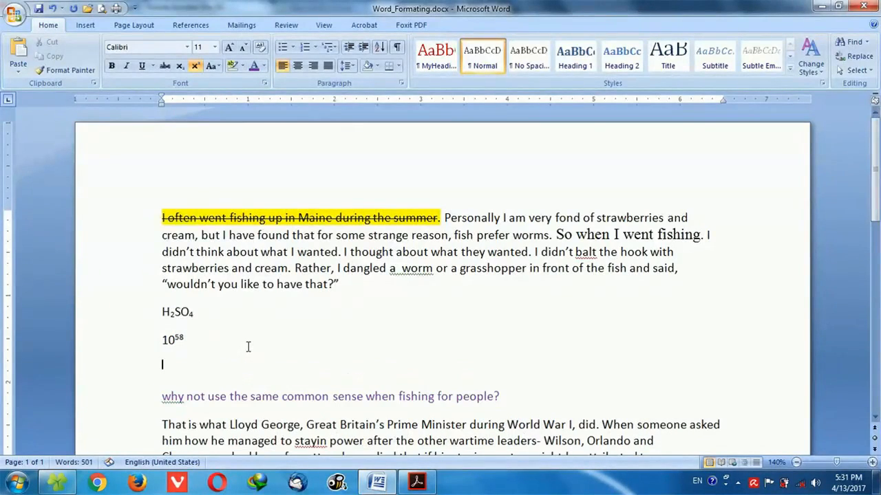
pyautogui.click(196, 66)
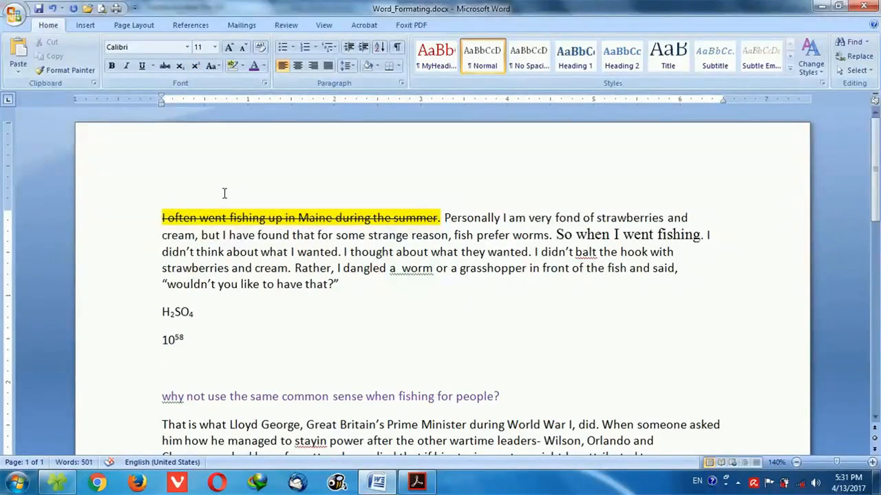
pyautogui.write('X2+2XY+Y2')
# Format the 2 after X and the 2 after Y in "X2+2XY+Y2" as superscript.
pyautogui.moveTo(169, 369); pyautogui.dragTo(175, 369)
pyautogui.click(196, 65)
pyautogui.moveTo(219, 368); pyautogui.dragTo(212, 368)
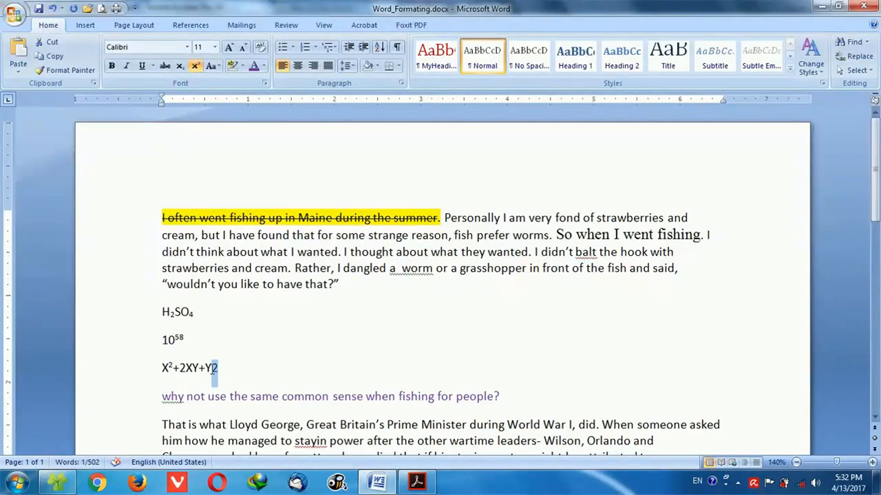
pyautogui.click(196, 66)
pyautogui.click(254, 367)
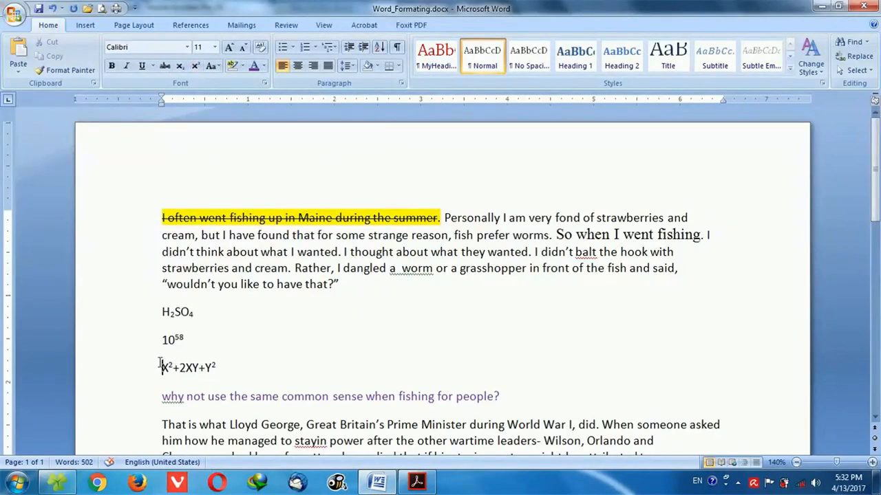
# Start an empty paragraph below the X and Y expression and turn superscript off.
pyautogui.click(274, 372)
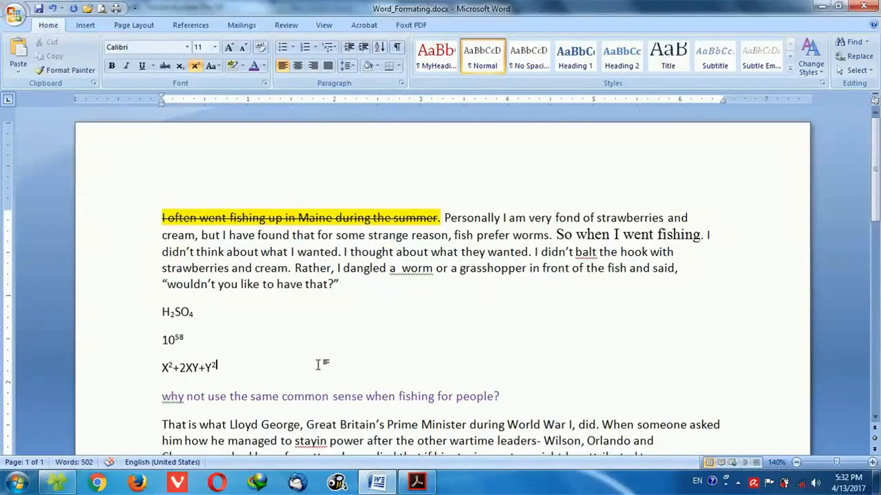
pyautogui.press('Return')
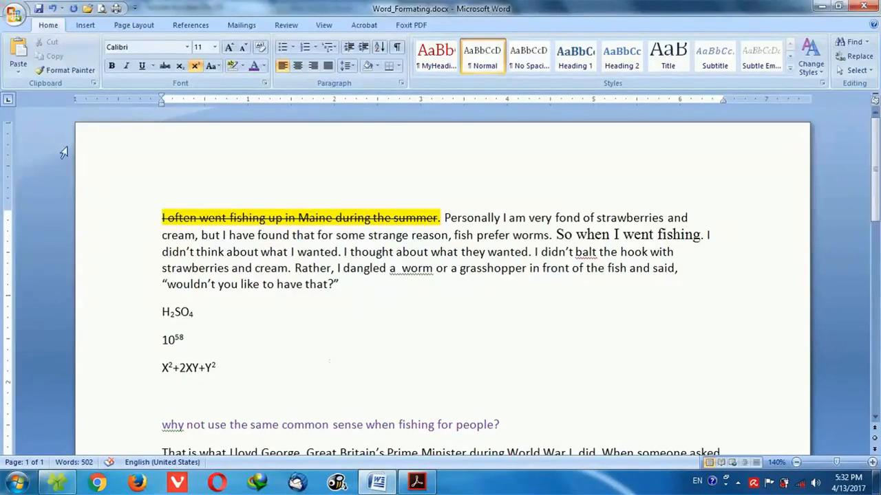
pyautogui.click(196, 66)
pyautogui.scroll(-15, 280, 384)
pyautogui.scroll(15, 280, 384)
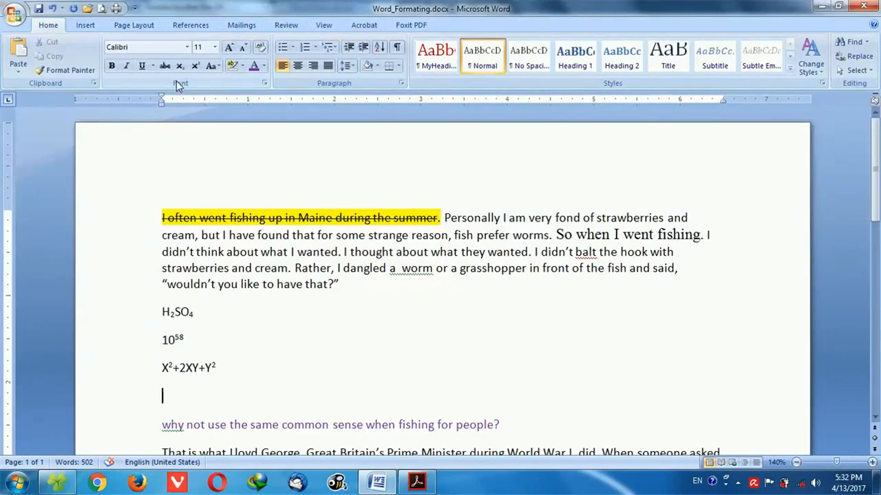
# Examine the effects and the character spacing options in the Font dialog, then close it without changes.
pyautogui.click(265, 83)
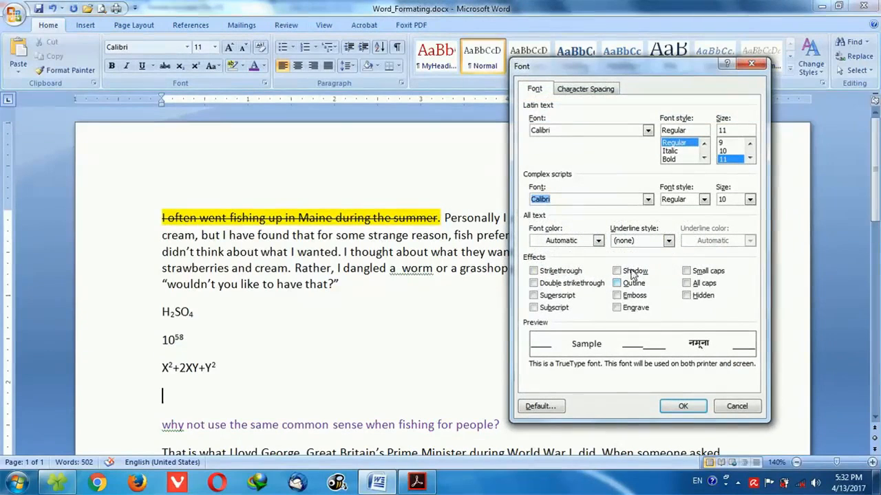
pyautogui.click(582, 91)
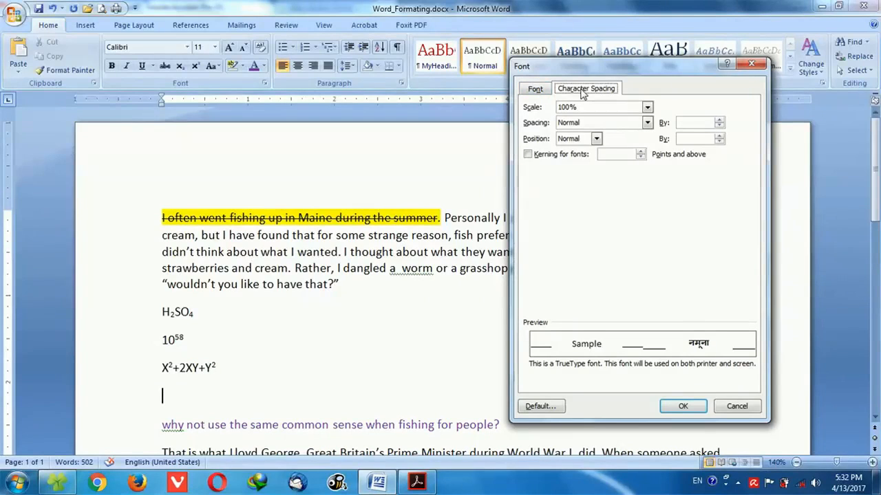
pyautogui.click(534, 89)
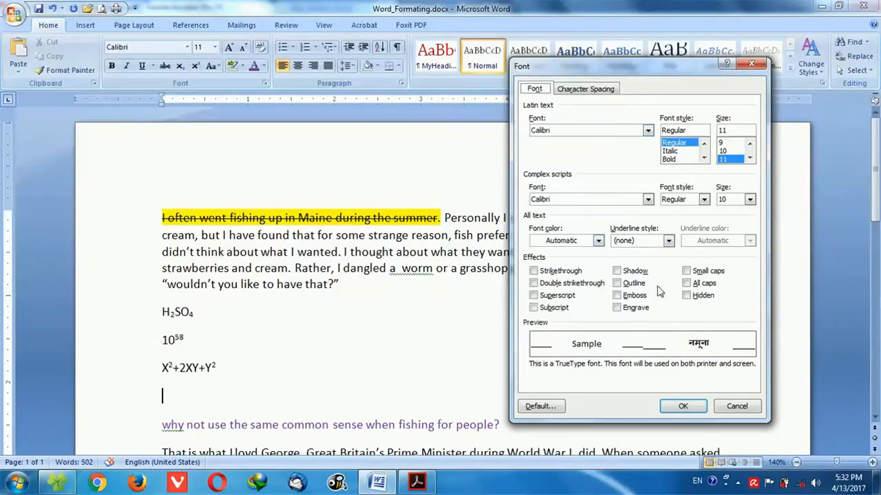
pyautogui.click(743, 408)
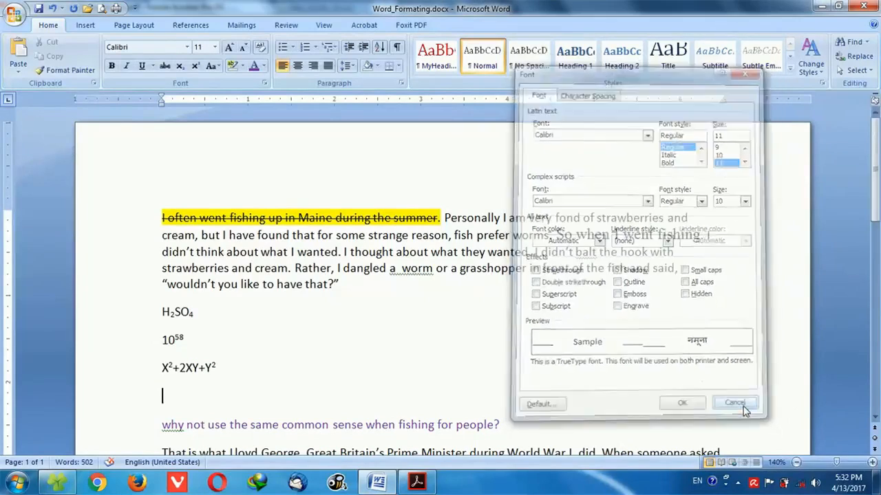